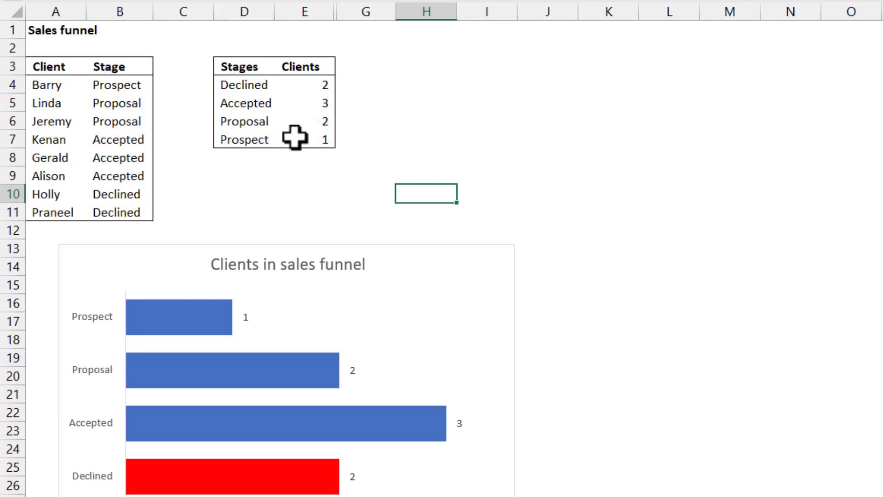
# Step: Select the client names in A4:A11 and check the chart's source ranges
pyautogui.click(56, 92)
pyautogui.moveTo(55, 91); pyautogui.dragTo(60, 213)
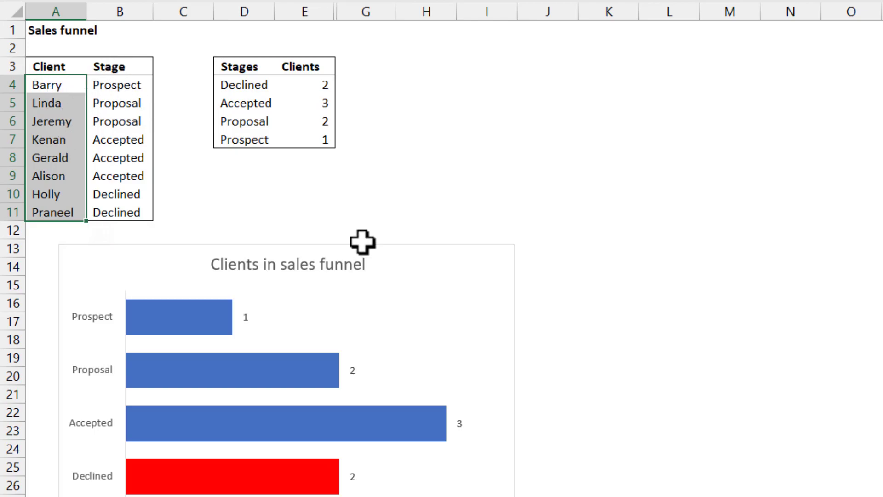
pyautogui.click(453, 258)
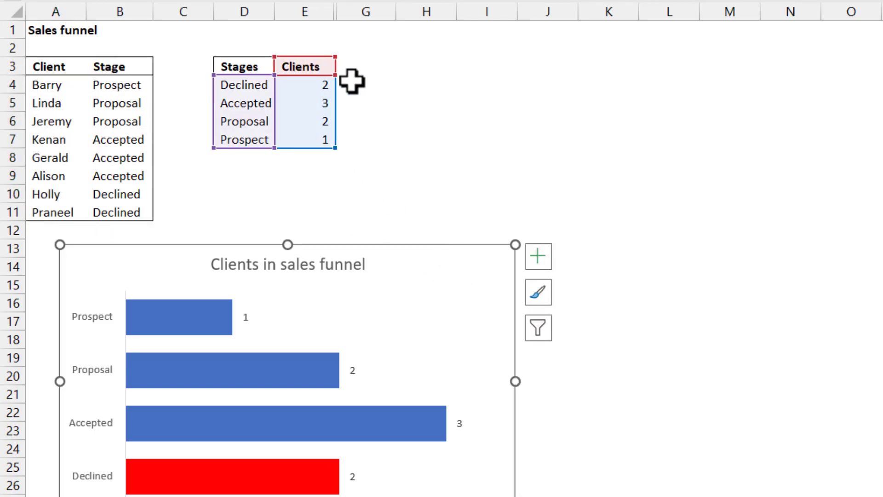
# Step: Unhide column F and review the Declined, Accepted and Proposal names cells
pyautogui.click(381, 0)
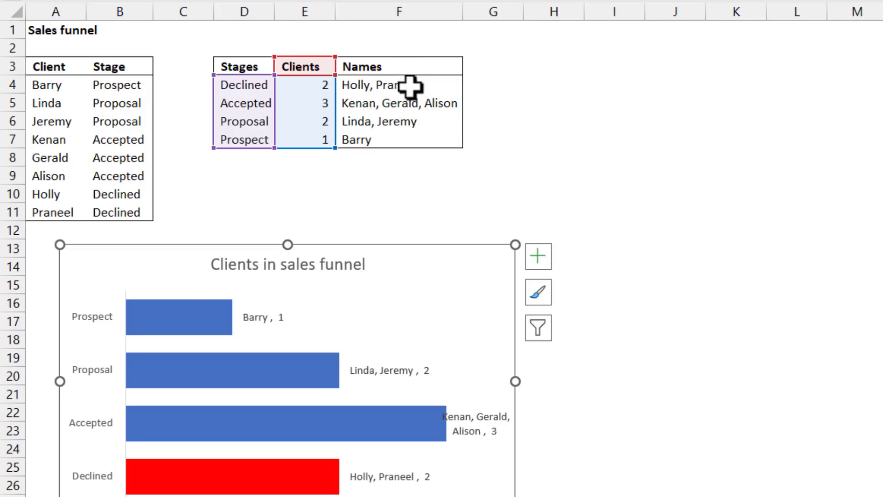
pyautogui.click(396, 85)
pyautogui.press('Down')
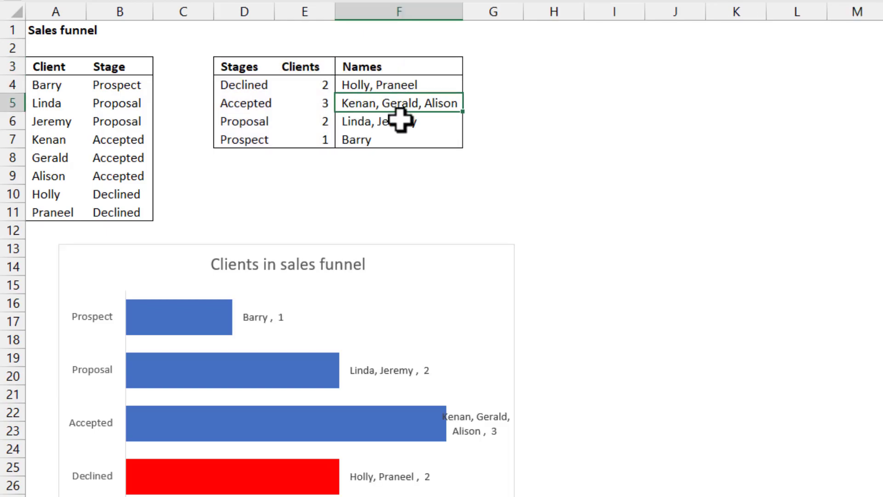
pyautogui.press('Down')
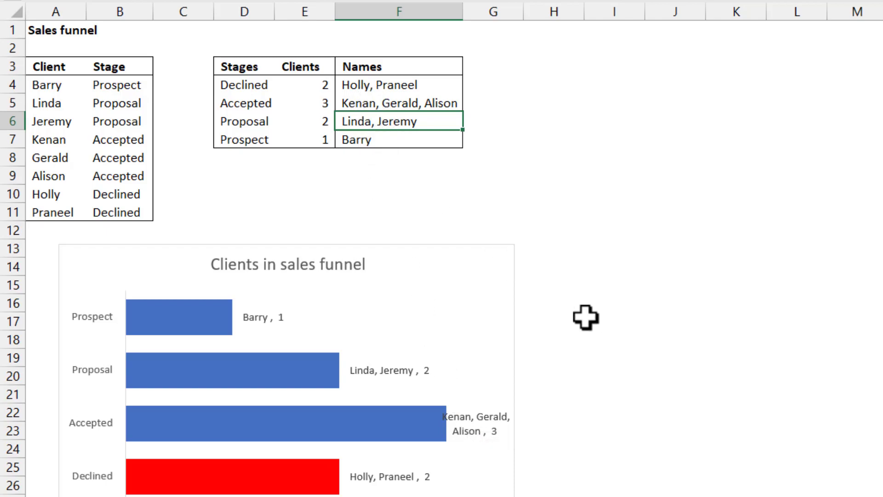
pyautogui.click(378, 86)
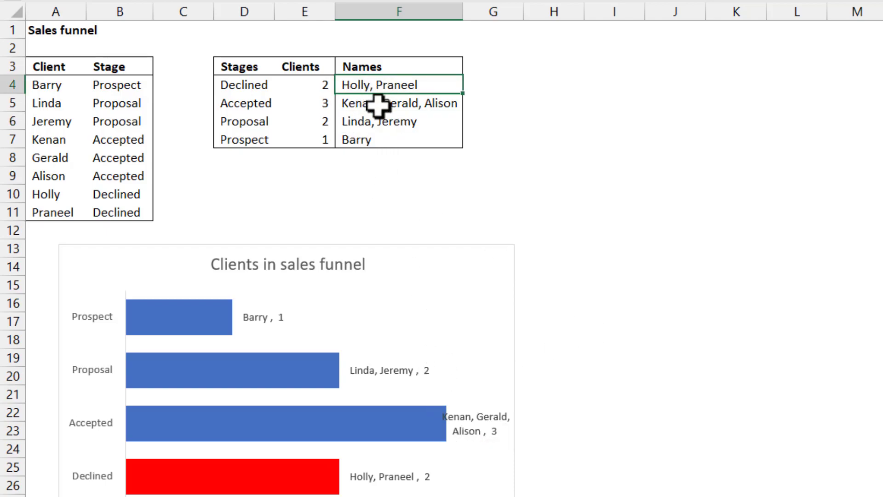
pyautogui.press('Down')
pyautogui.press('Down')
pyautogui.press('Down')
pyautogui.click(356, 181)
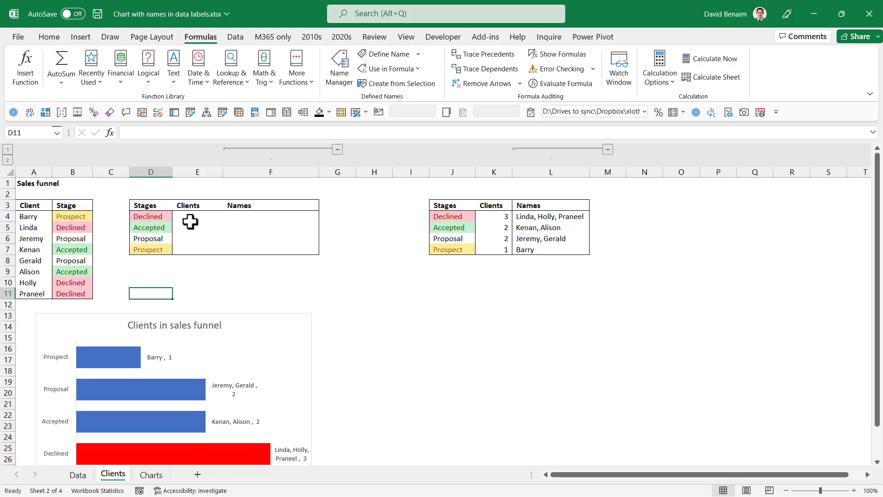
# Step: Select the first Names cell, F4, in the Clients sheet's Stages table
pyautogui.click(272, 216)
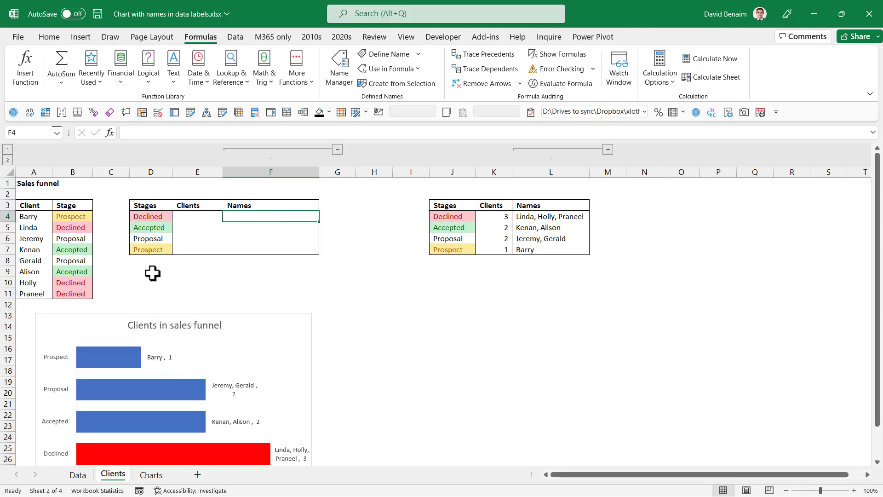
# Step: Enter =COUNTIFS(B4:B11,D4) in E4 to count the 3 Declined clients
pyautogui.click(196, 217)
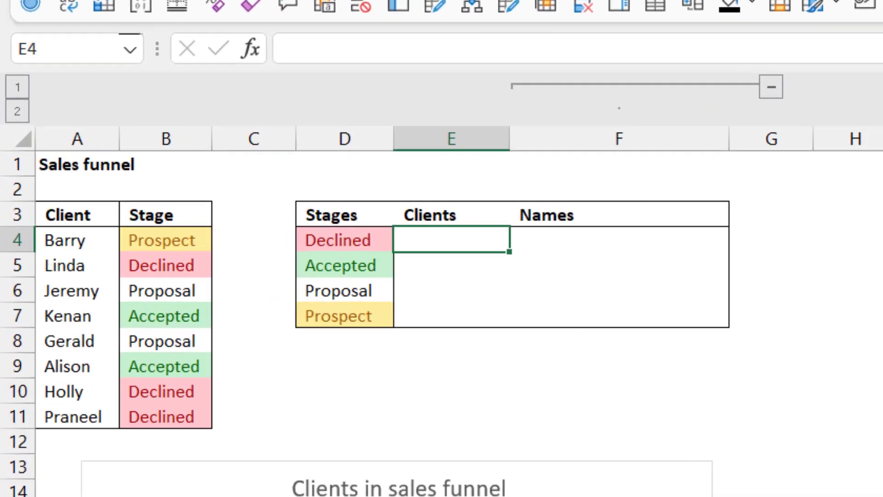
pyautogui.write('=countif')
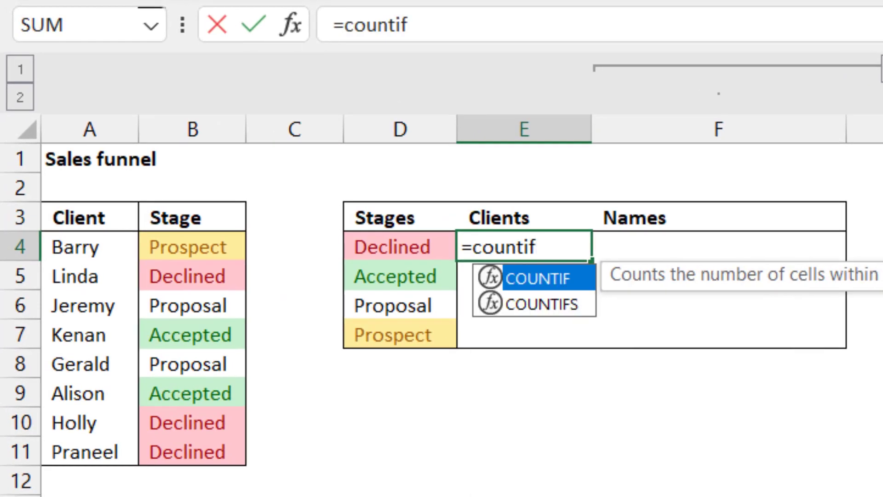
pyautogui.press('Down')
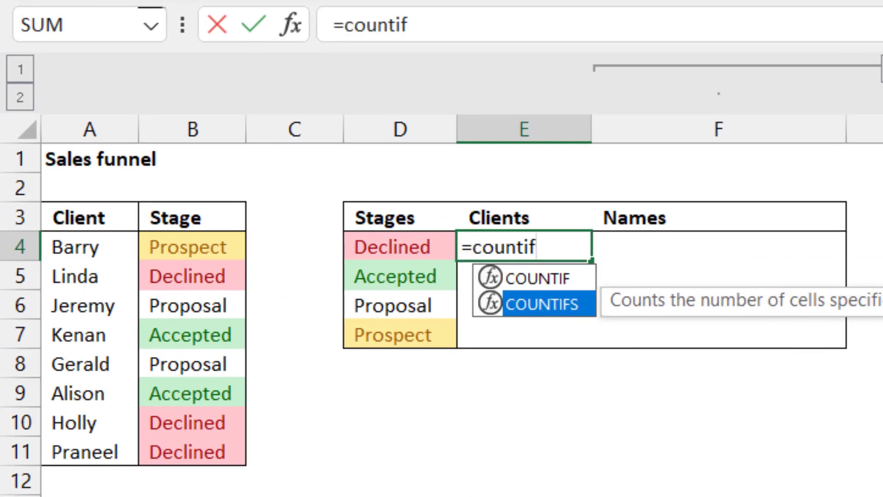
pyautogui.press('Tab')
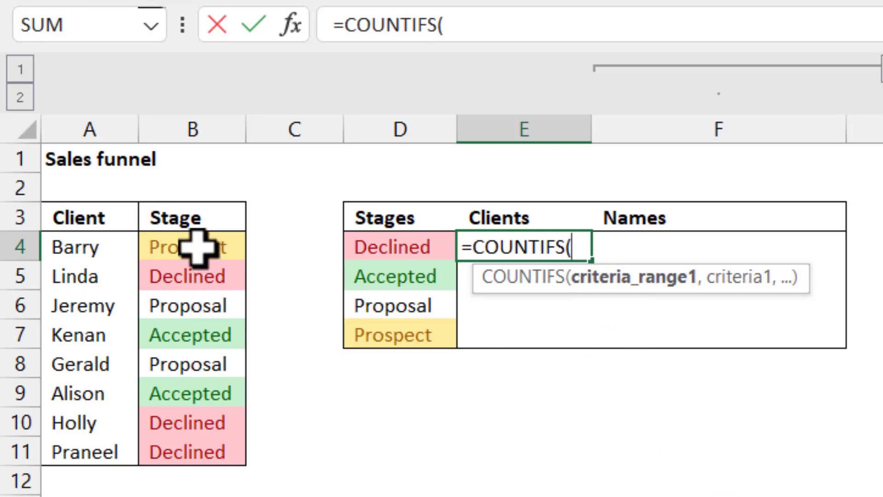
pyautogui.moveTo(191, 246); pyautogui.dragTo(202, 447)
pyautogui.write(',')
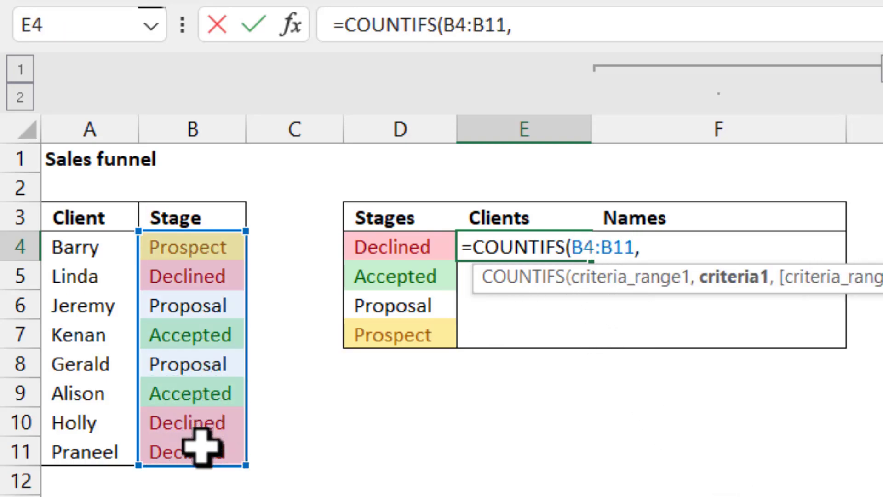
pyautogui.click(368, 251)
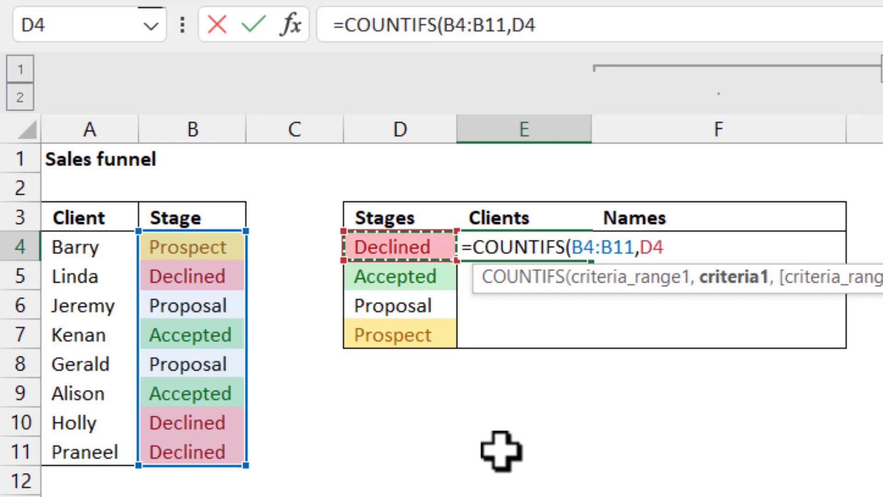
pyautogui.write(')')
pyautogui.hotkey('ctrl', 'Return')
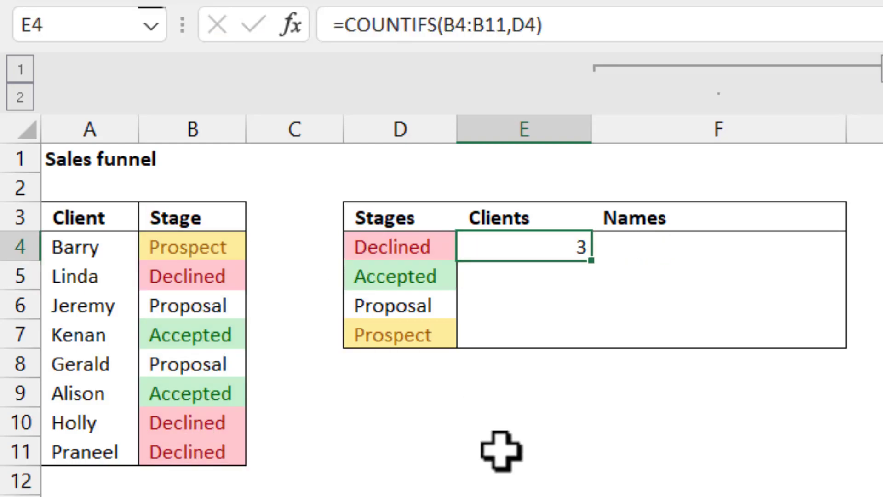
# Step: Fill E4's count formula down to E7 without formatting, giving 3, 2, 2 and 0
pyautogui.moveTo(596, 262); pyautogui.dragTo(587, 345)
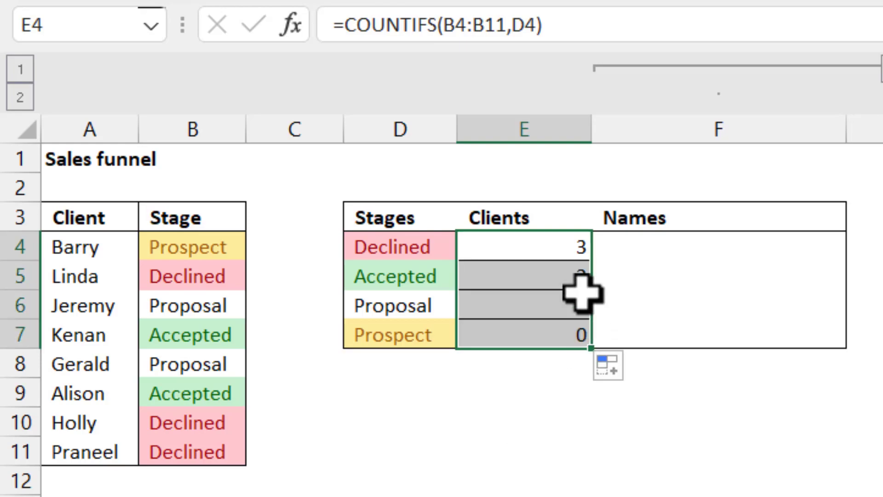
pyautogui.click(568, 251)
pyautogui.click(547, 282)
pyautogui.click(548, 331)
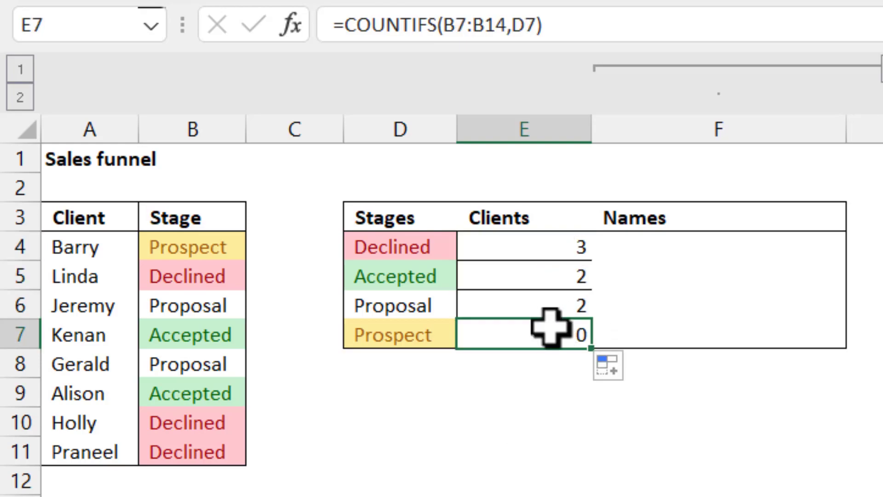
pyautogui.click(642, 272)
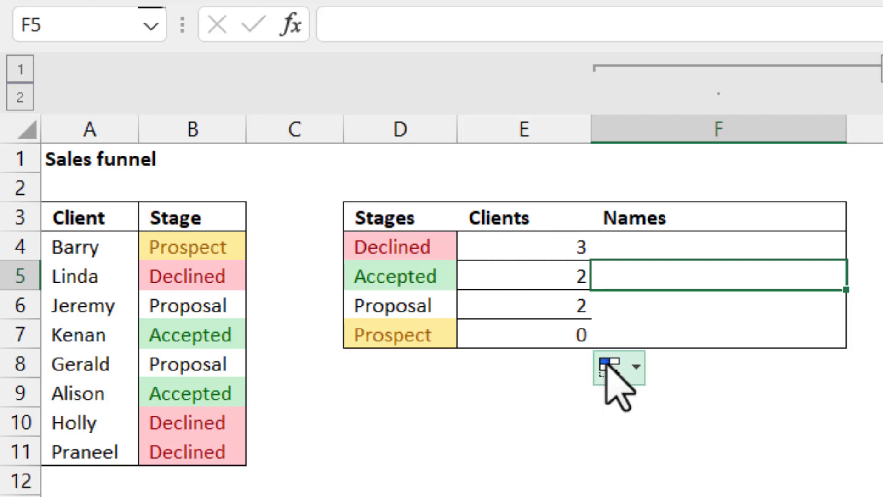
pyautogui.click(617, 376)
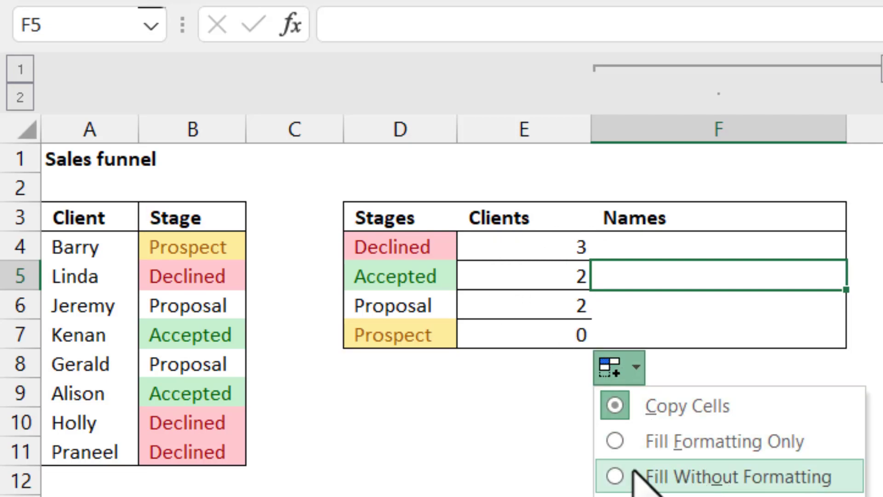
pyautogui.click(619, 476)
pyautogui.click(533, 446)
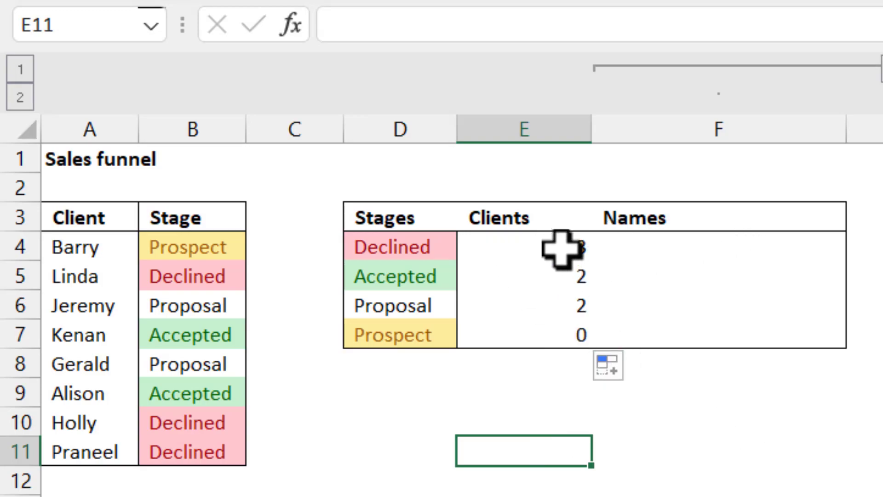
pyautogui.click(531, 335)
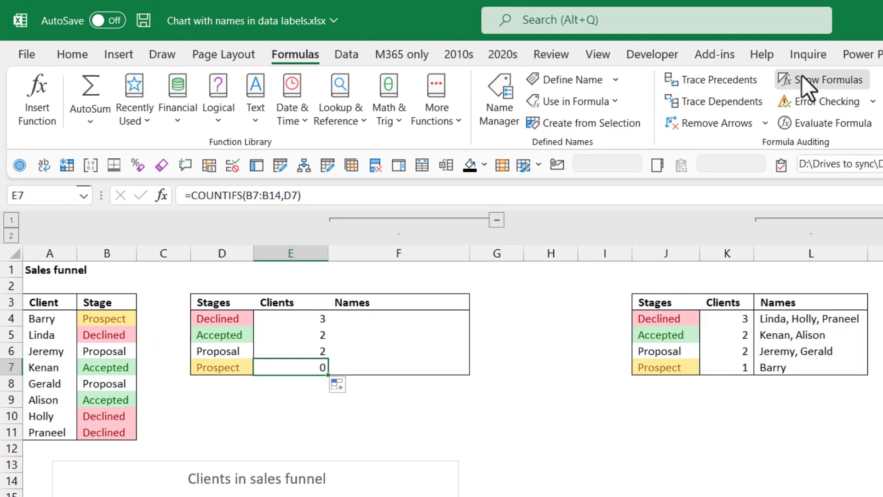
pyautogui.click(801, 75)
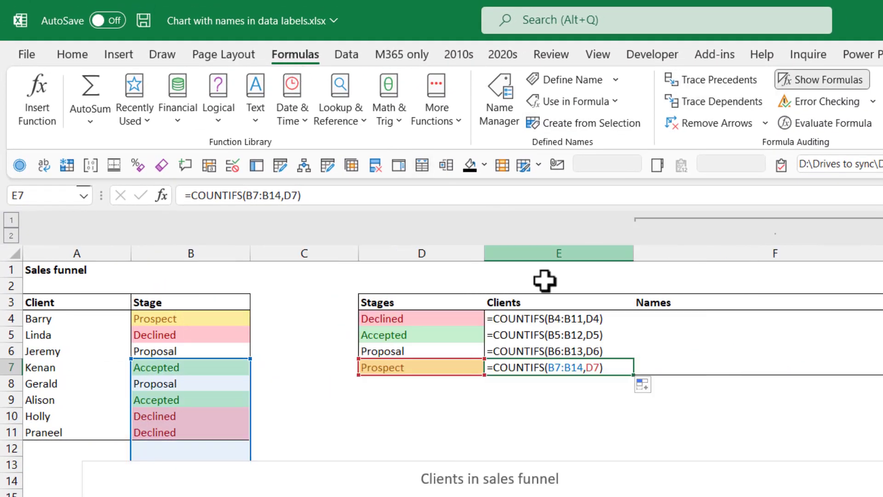
pyautogui.click(558, 316)
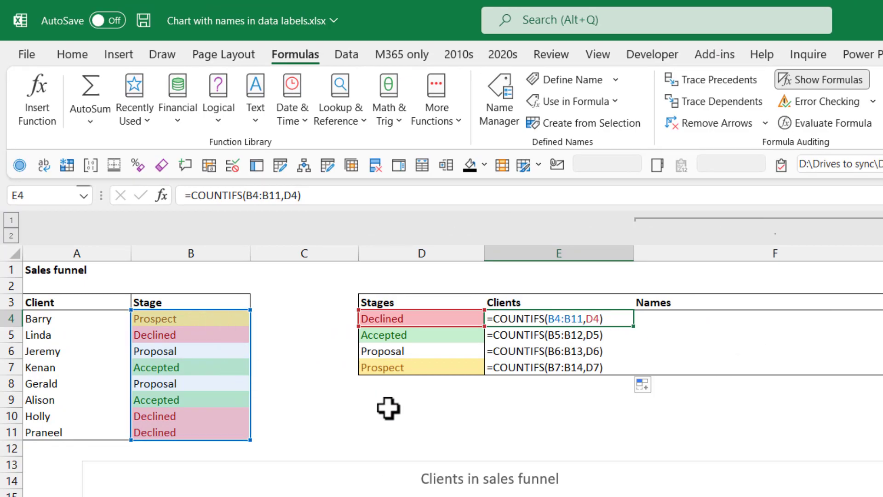
pyautogui.press('Down')
pyautogui.press('Down')
pyautogui.press('Down')
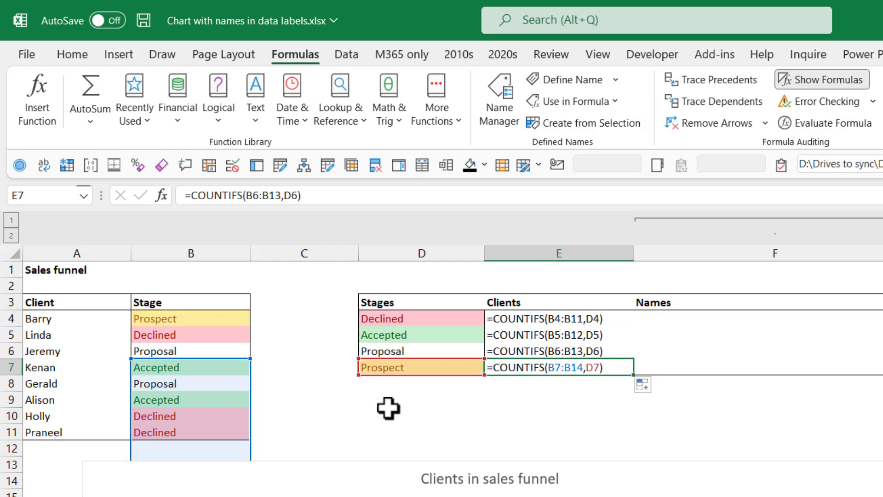
pyautogui.press('Up')
pyautogui.press('Up')
pyautogui.press('Up')
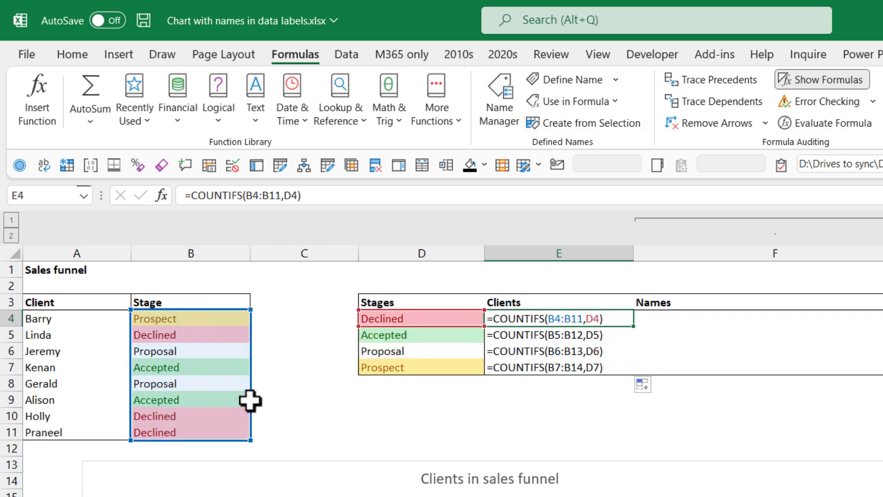
pyautogui.click(823, 80)
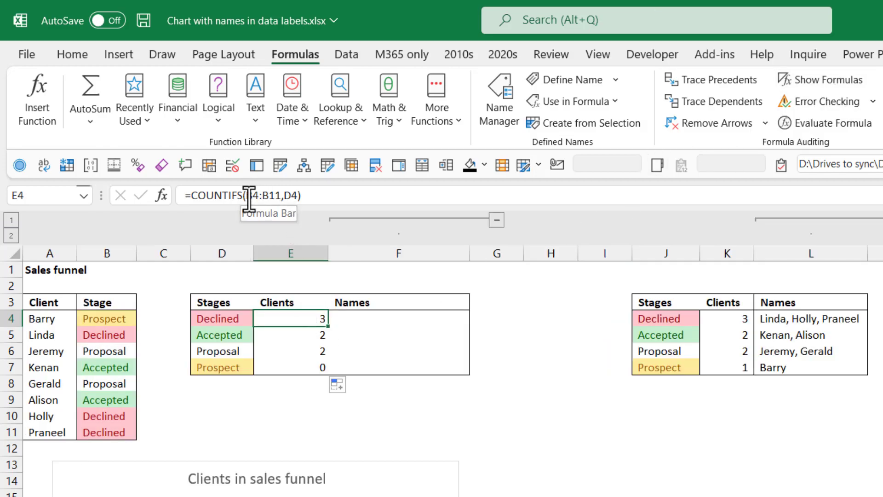
# Step: Rewrite E4 as =COUNTIFS($B$4:$B$11,D4) with the Stage range locked
pyautogui.moveTo(247, 195); pyautogui.dragTo(479, 211)
pyautogui.press('BackSpace')
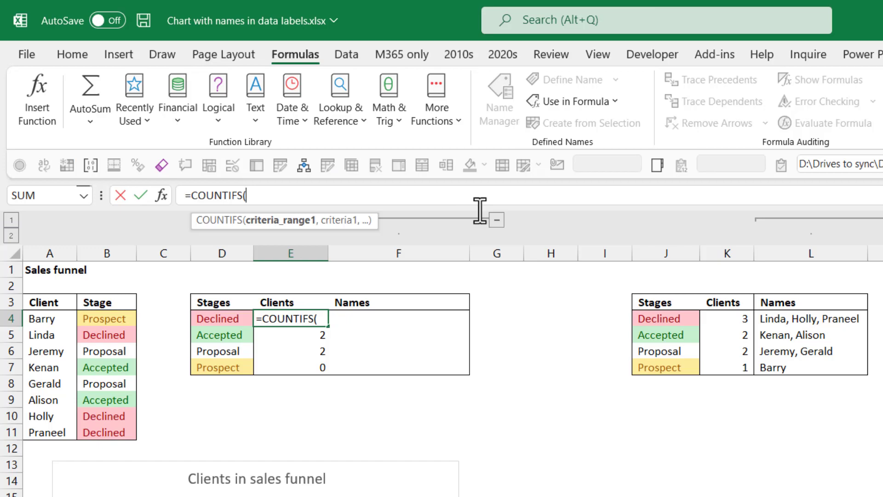
pyautogui.moveTo(109, 318); pyautogui.dragTo(109, 432)
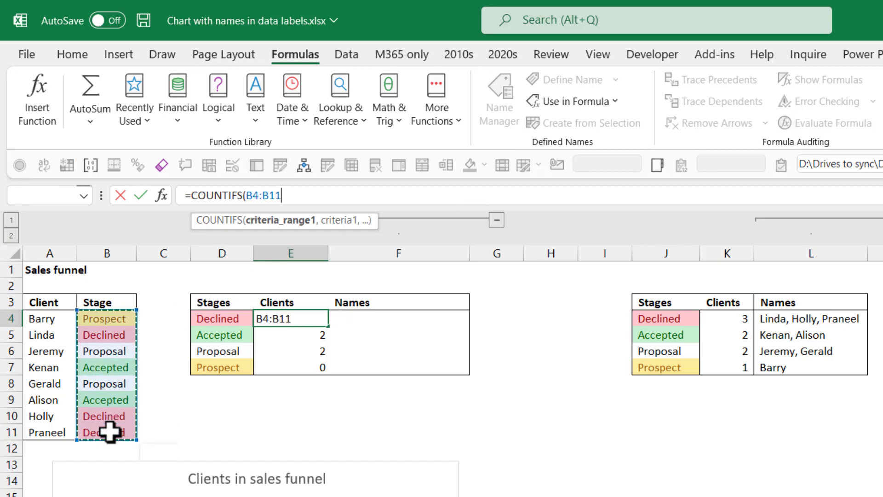
pyautogui.press('F4')
pyautogui.write(',')
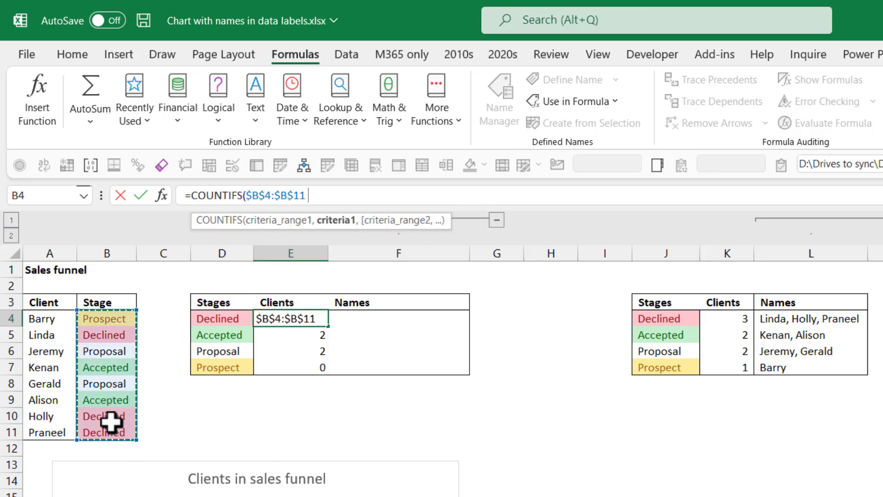
pyautogui.click(225, 319)
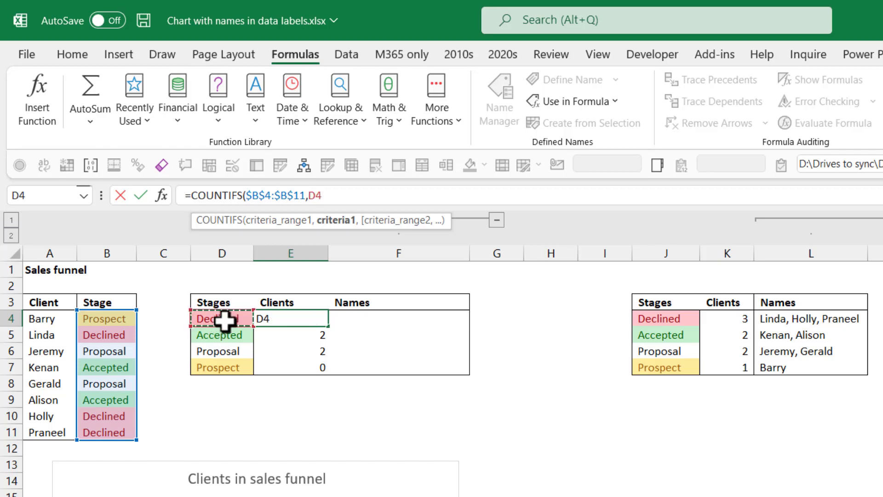
pyautogui.write(')')
pyautogui.press('Return')
pyautogui.press('Up')
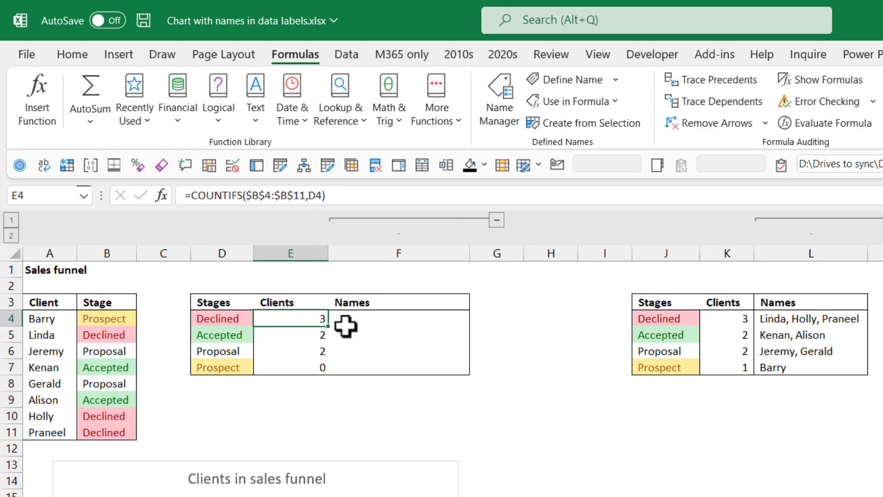
pyautogui.hotkey('ctrl', 'z')
# Step: Fill it to E7 without formatting and verify via Show Formulas: 3, 2, 2, 1
pyautogui.moveTo(331, 326); pyautogui.dragTo(319, 375)
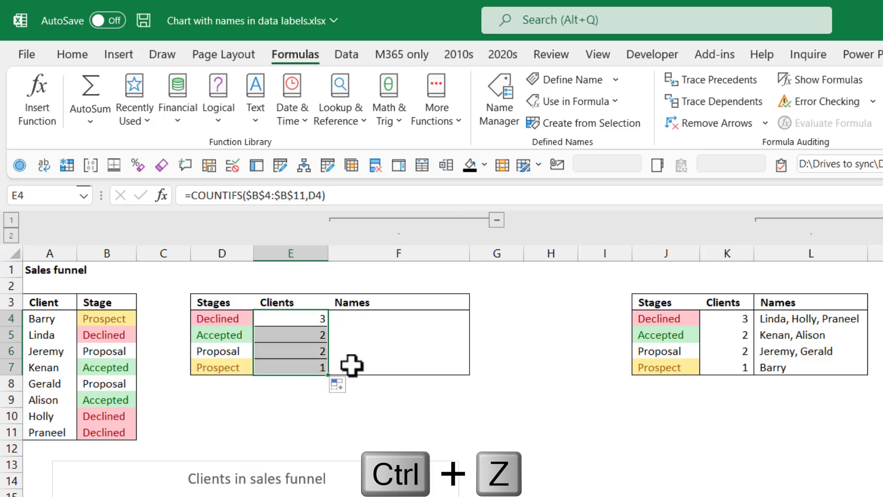
pyautogui.click(339, 385)
pyautogui.click(350, 446)
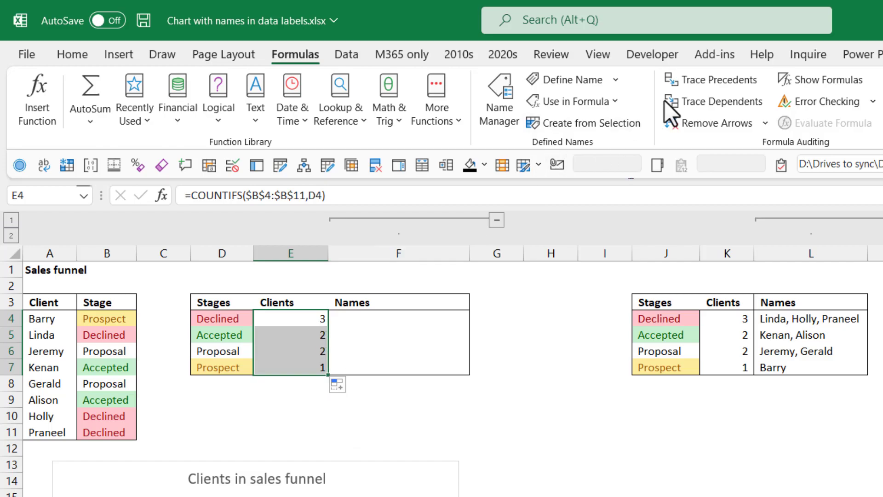
pyautogui.click(788, 87)
pyautogui.click(516, 367)
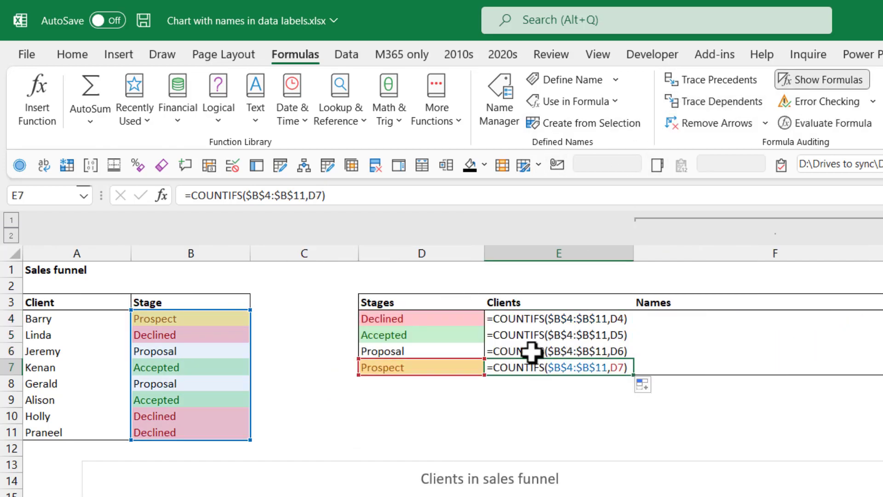
pyautogui.click(531, 350)
pyautogui.click(532, 335)
pyautogui.click(532, 318)
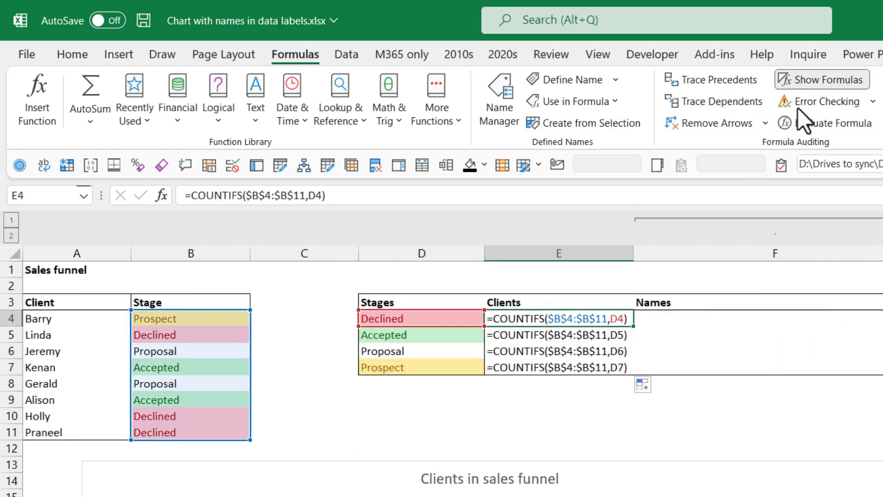
pyautogui.click(818, 79)
pyautogui.click(289, 398)
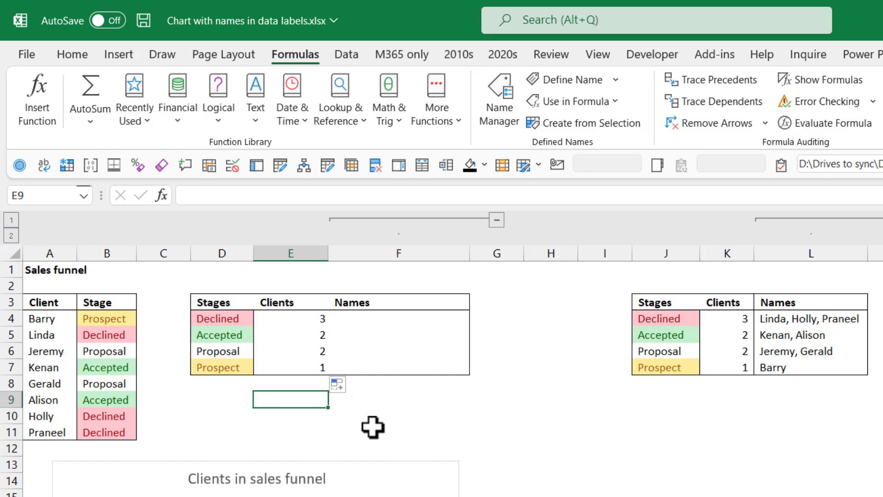
# Step: Enter =TEXTJOIN(" and ",TRUE,A4:A11) in E9 to list every client name
pyautogui.write('=')
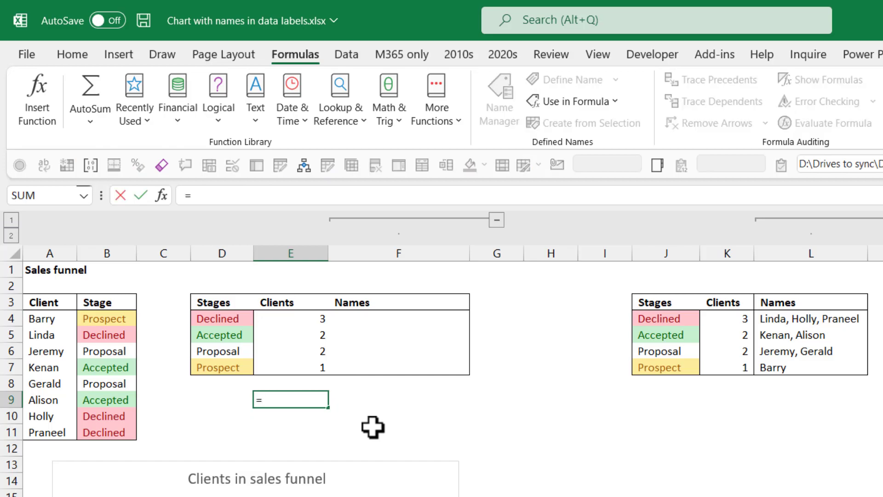
pyautogui.write('textj')
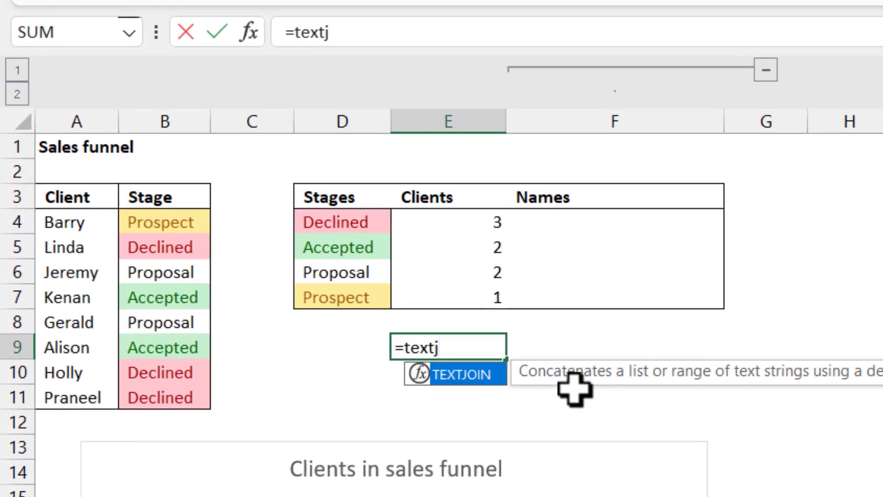
pyautogui.press('Tab')
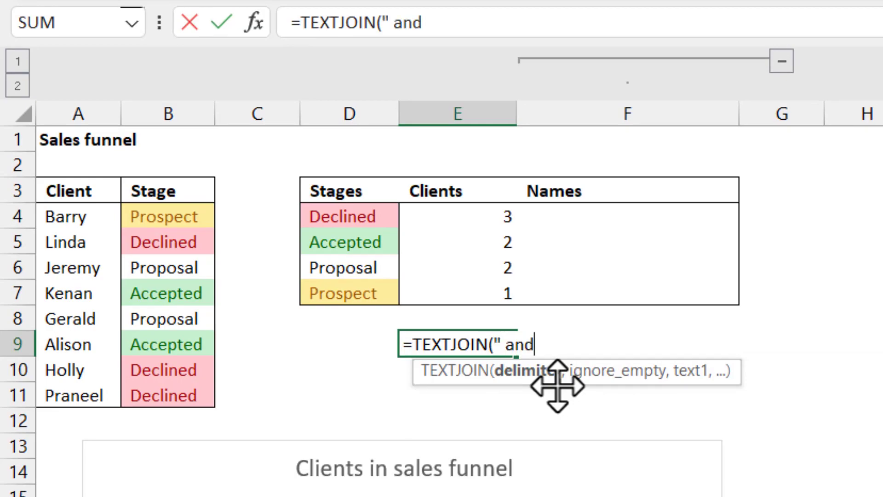
pyautogui.write('" and ",')
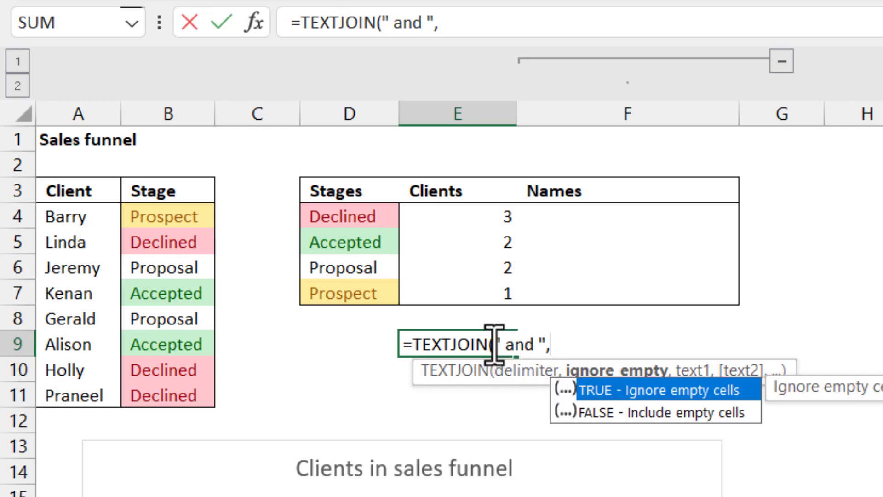
pyautogui.moveTo(495, 344); pyautogui.dragTo(558, 350)
pyautogui.click(558, 350)
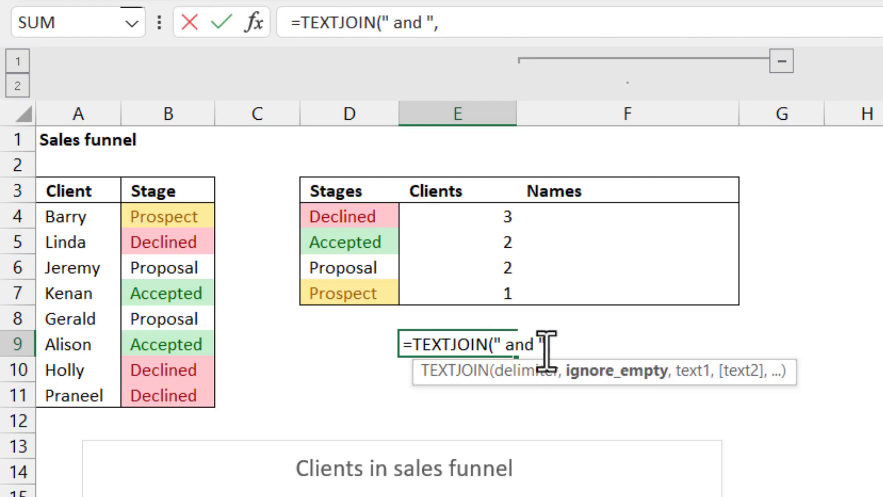
pyautogui.press('BackSpace')
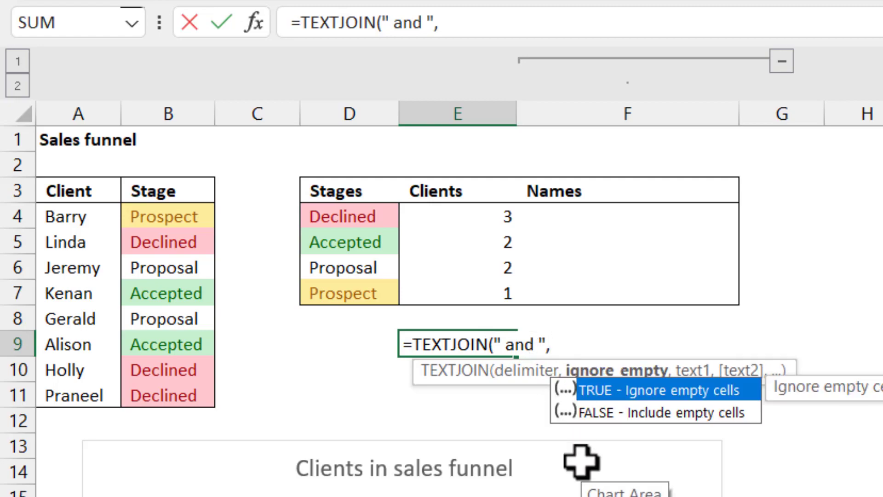
pyautogui.press('Tab')
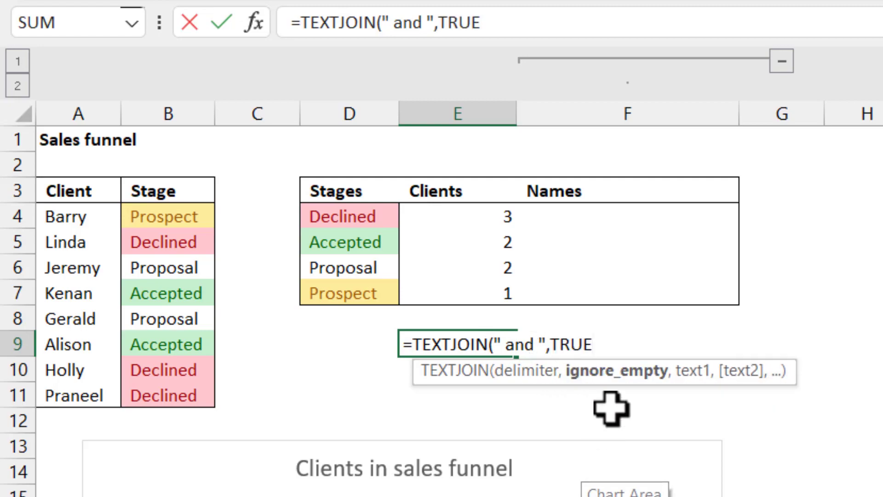
pyautogui.write(',')
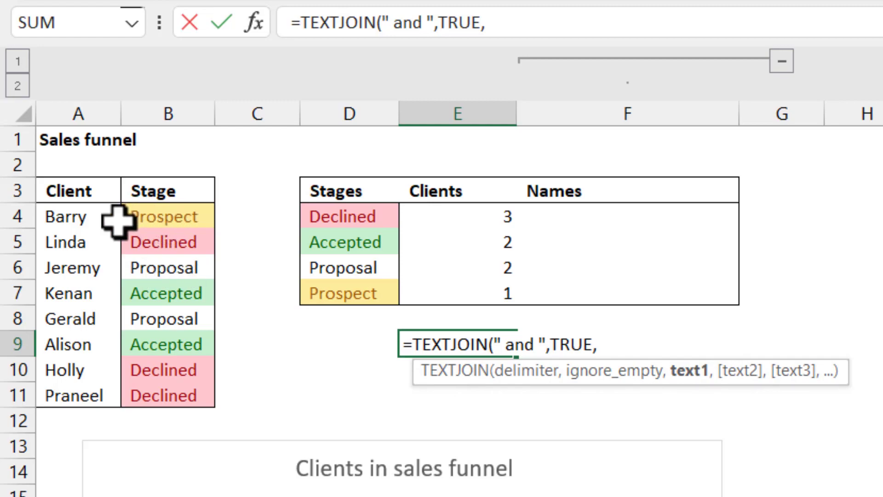
pyautogui.moveTo(85, 218); pyautogui.dragTo(86, 384)
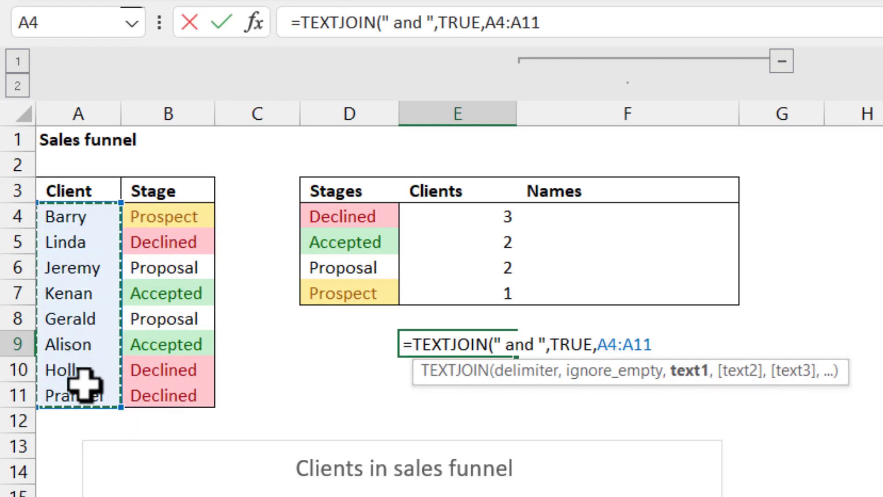
pyautogui.write(')')
pyautogui.press('Return')
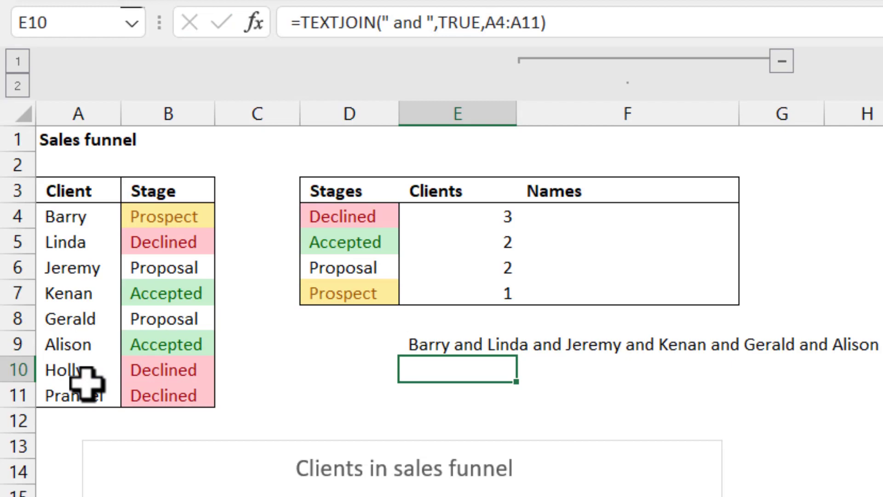
pyautogui.press('Up')
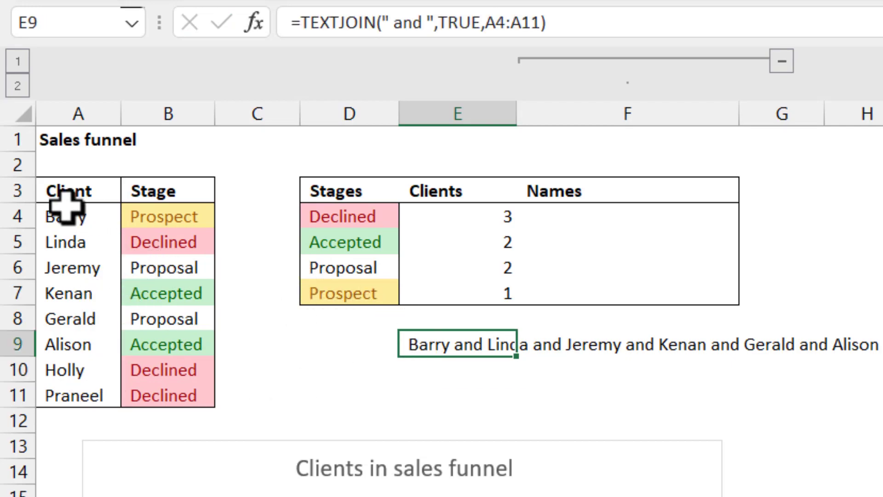
pyautogui.moveTo(69, 216); pyautogui.dragTo(73, 403)
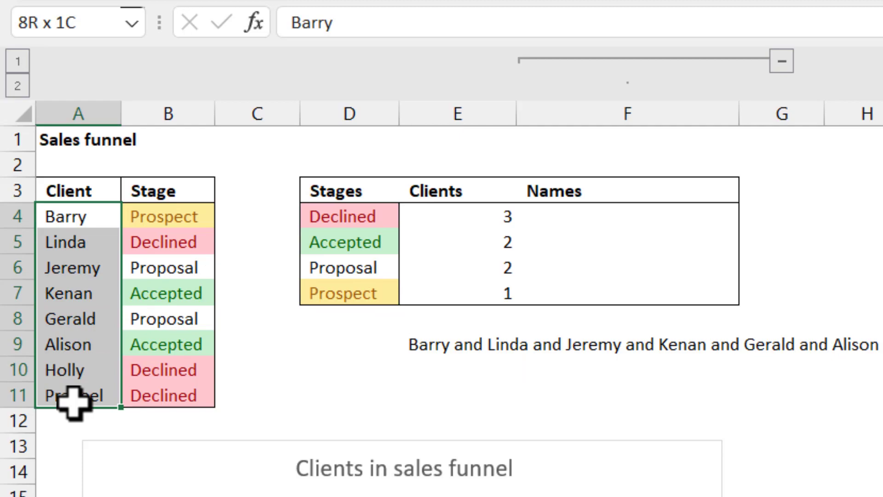
pyautogui.click(415, 346)
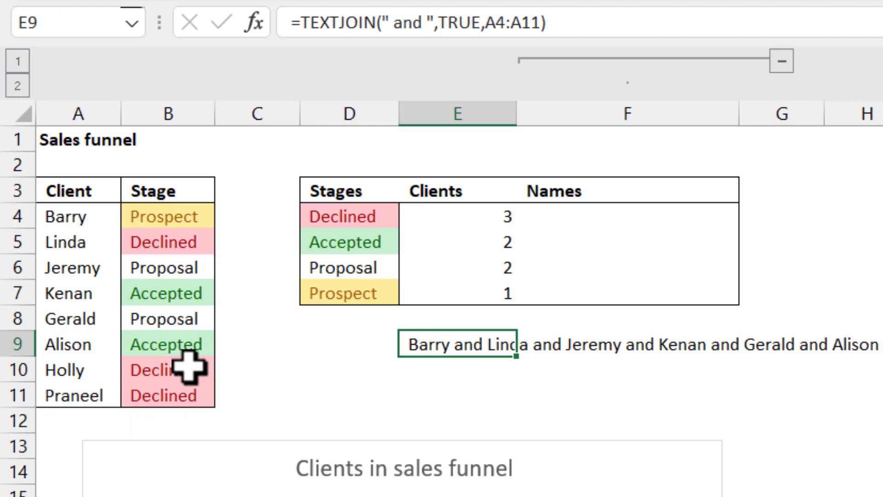
pyautogui.doubleClick(458, 23)
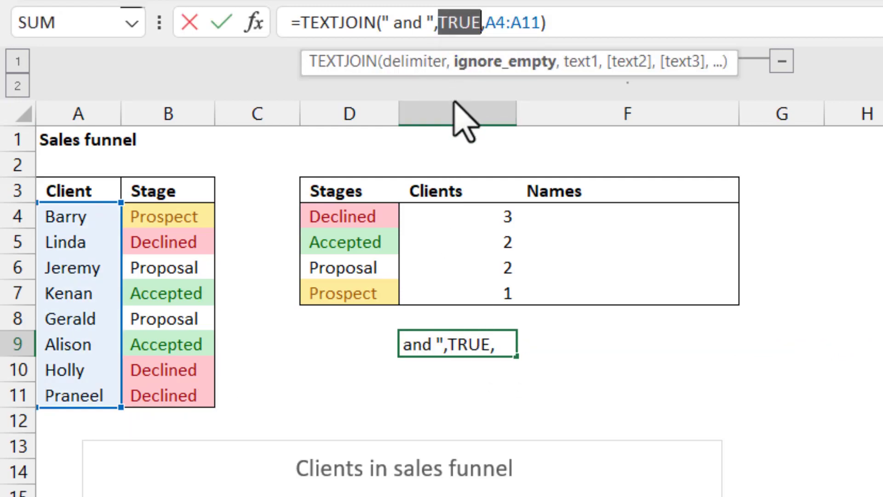
pyautogui.hotkey('ctrl', 'Return')
pyautogui.moveTo(78, 269); pyautogui.dragTo(83, 325)
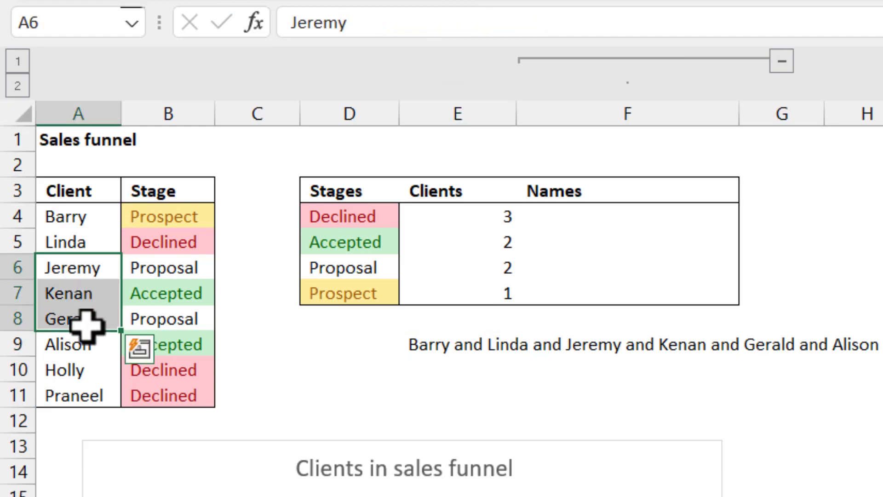
pyautogui.press('Delete')
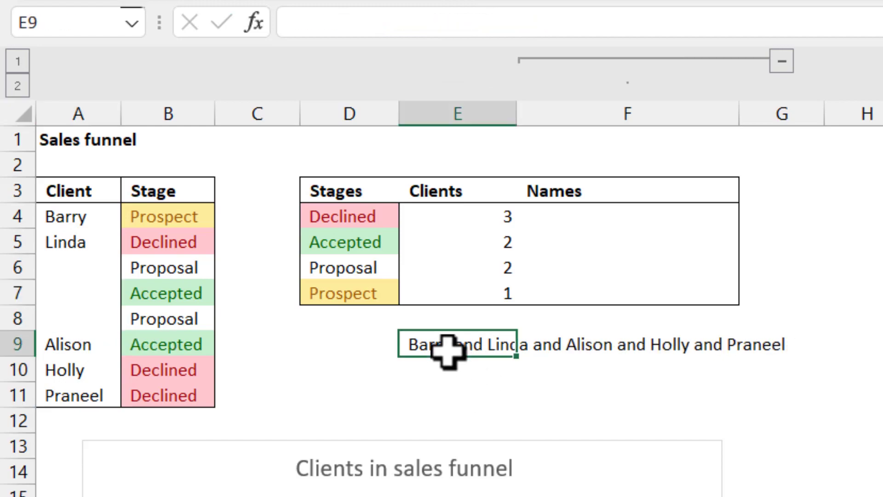
pyautogui.click(450, 351)
pyautogui.click(453, 21)
pyautogui.click(474, 64)
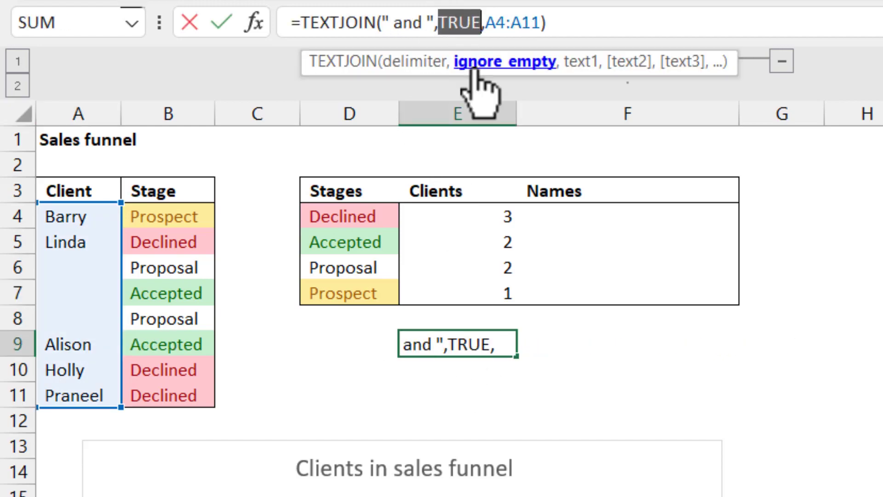
pyautogui.write('fal')
pyautogui.press('Down')
pyautogui.press('Tab')
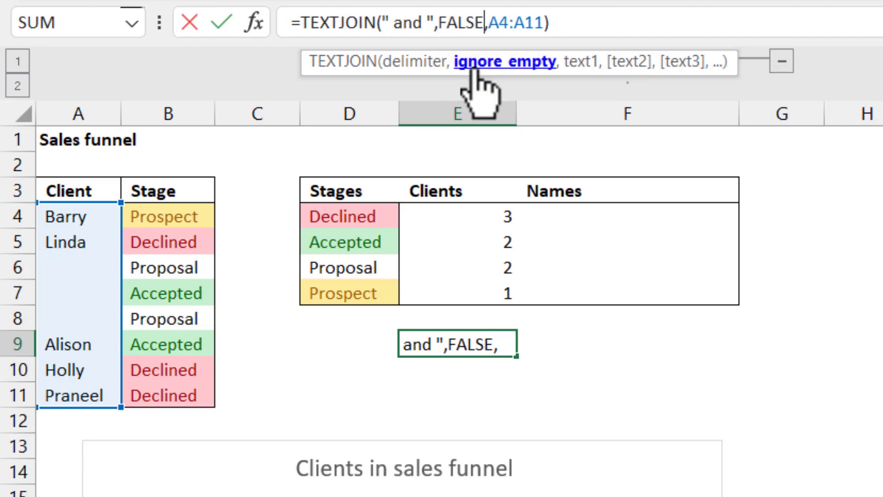
pyautogui.press('Return')
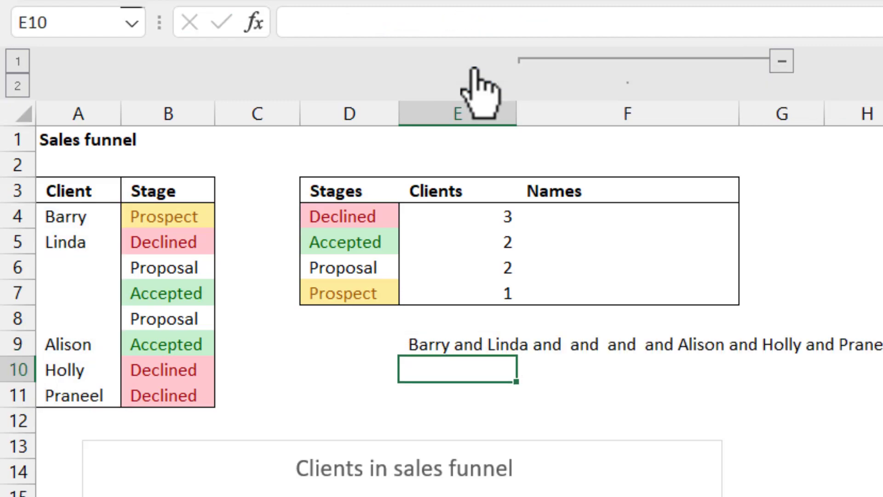
pyautogui.click(508, 343)
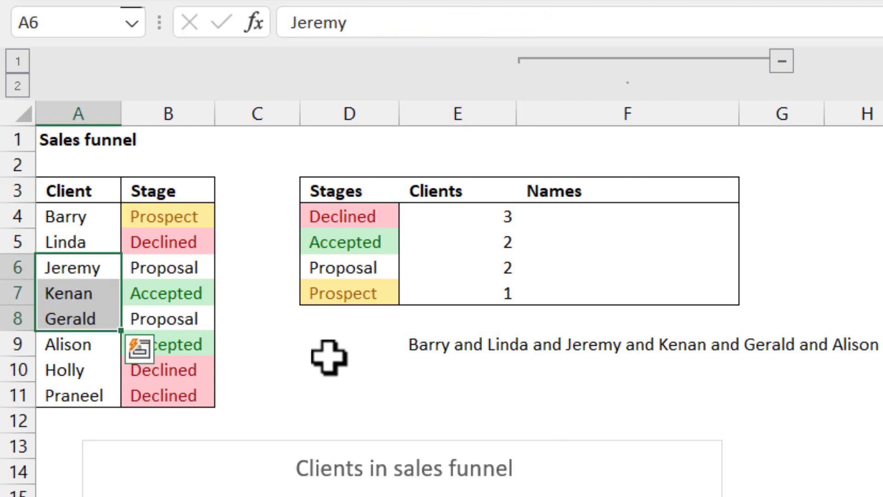
pyautogui.click(329, 359)
pyautogui.click(446, 340)
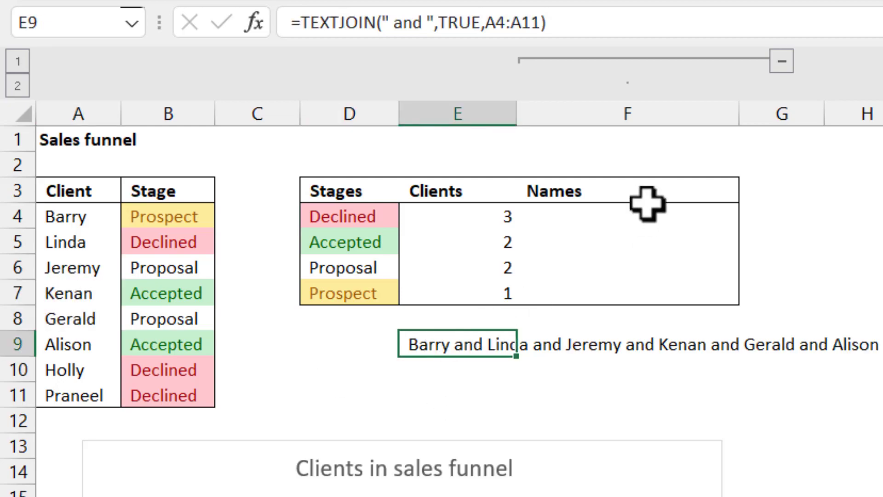
# Step: In F4 start a TEXTJOIN with "; " delimiter, TRUE for skipping empties, and a nested IF
pyautogui.click(624, 217)
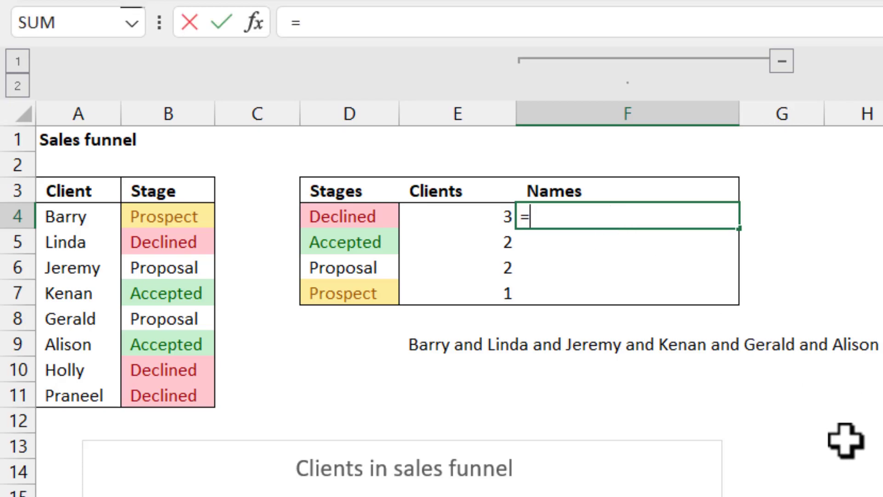
pyautogui.write('textj')
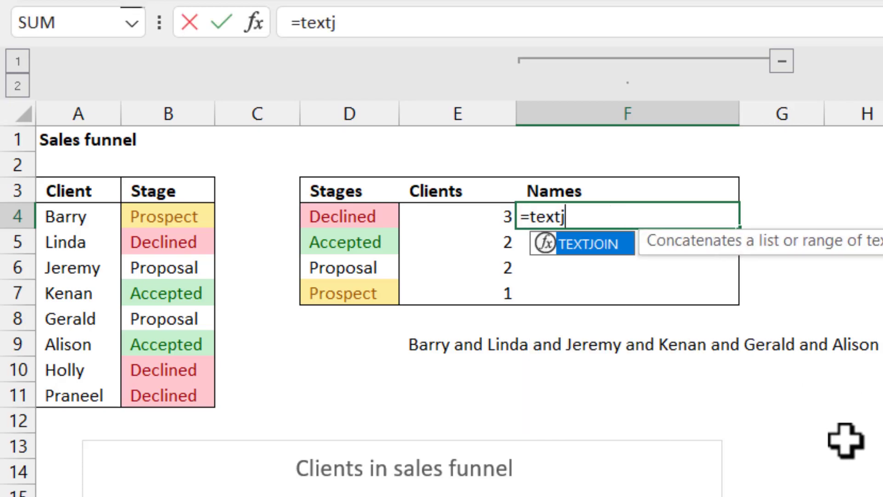
pyautogui.press('Tab')
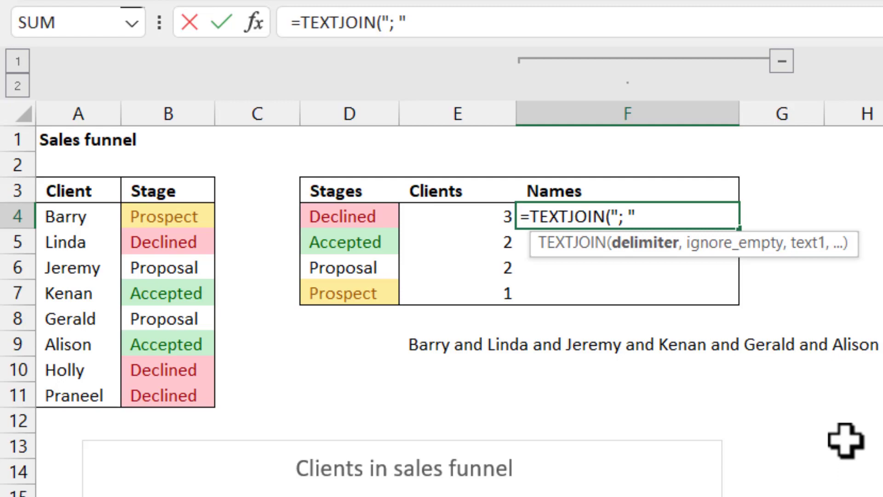
pyautogui.write('"; ",')
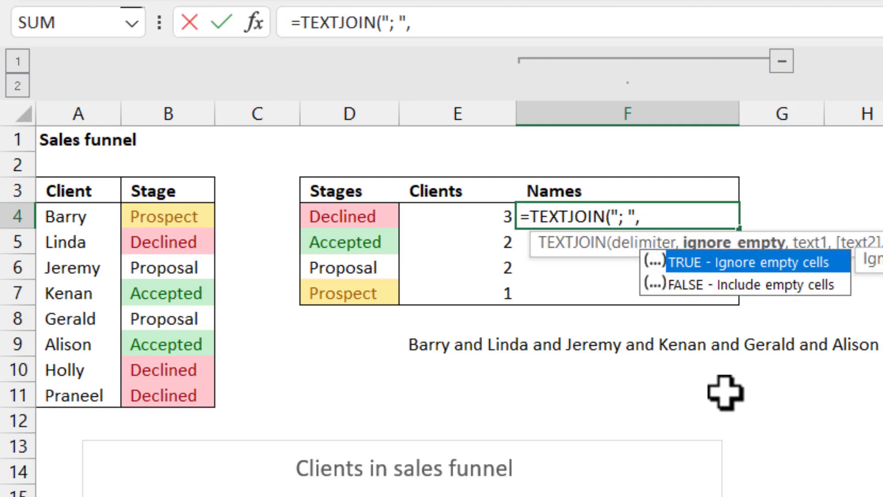
pyautogui.press('Tab')
pyautogui.write(',')
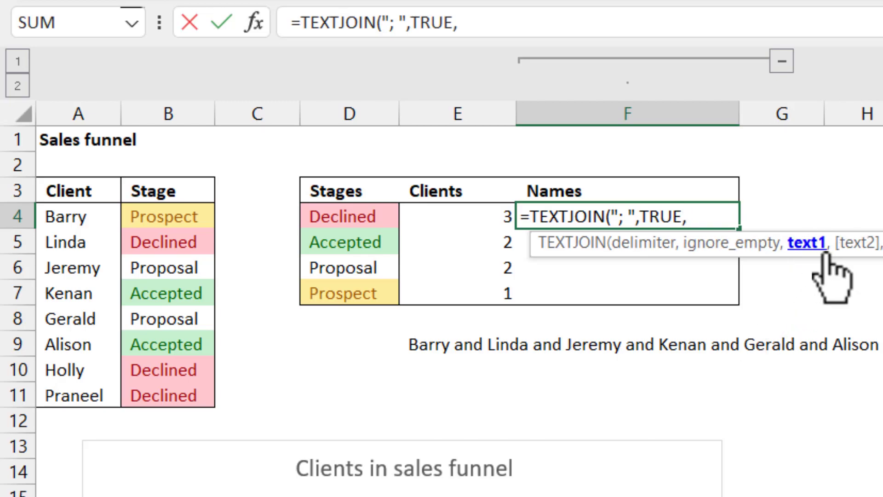
pyautogui.write('if')
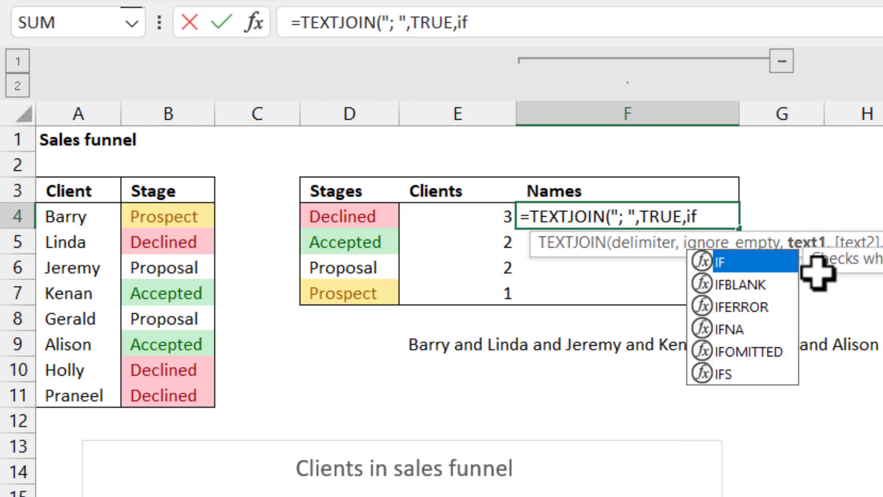
pyautogui.press('Tab')
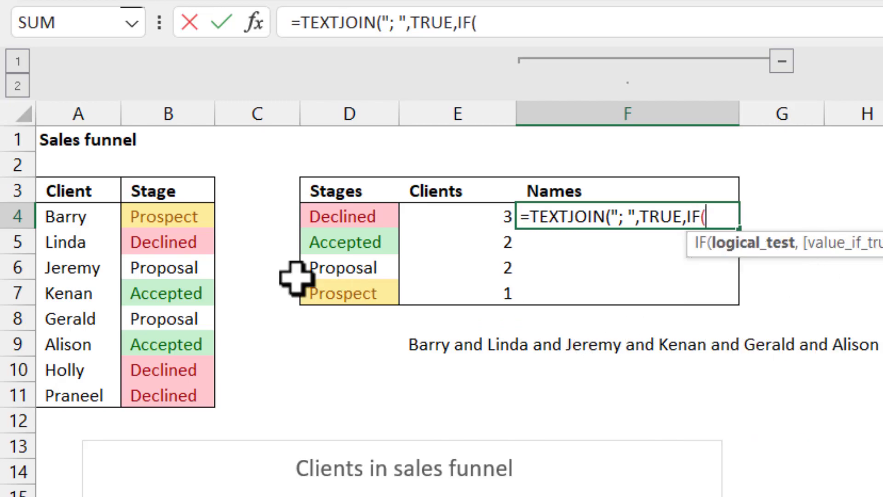
# Step: Complete the IF as $B$4:$B$11=D4 returning $A$4:$A$11, listing Linda; Holly; Praneel
pyautogui.moveTo(182, 216); pyautogui.dragTo(179, 397)
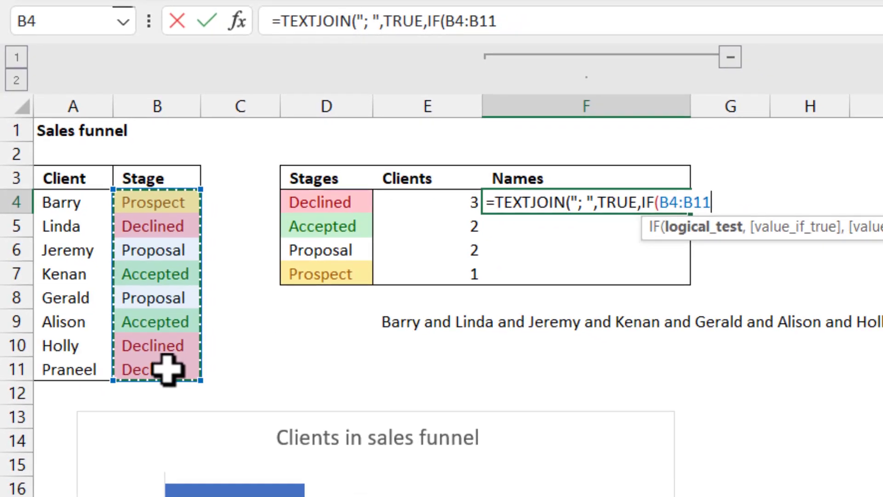
pyautogui.press('F4')
pyautogui.write('=')
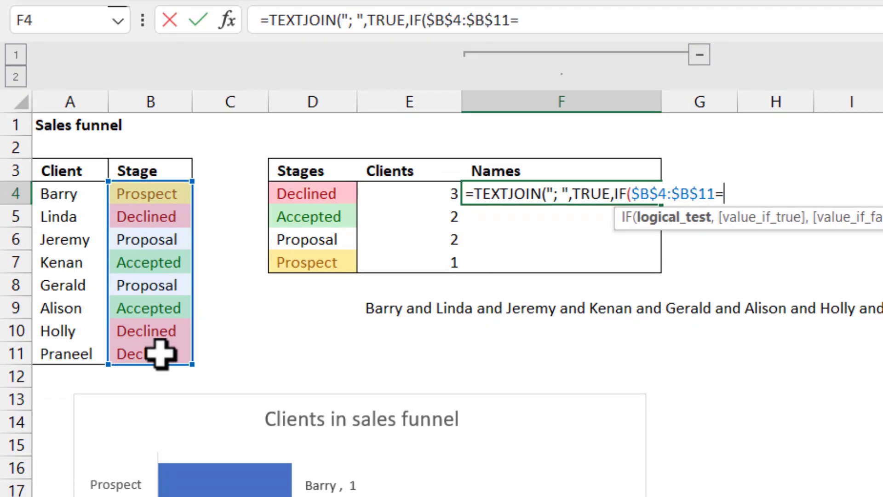
pyautogui.click(297, 193)
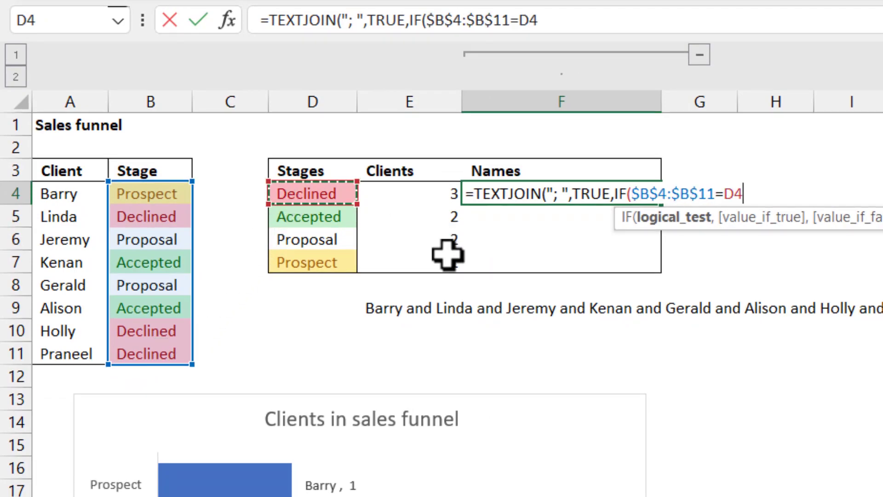
pyautogui.write(',')
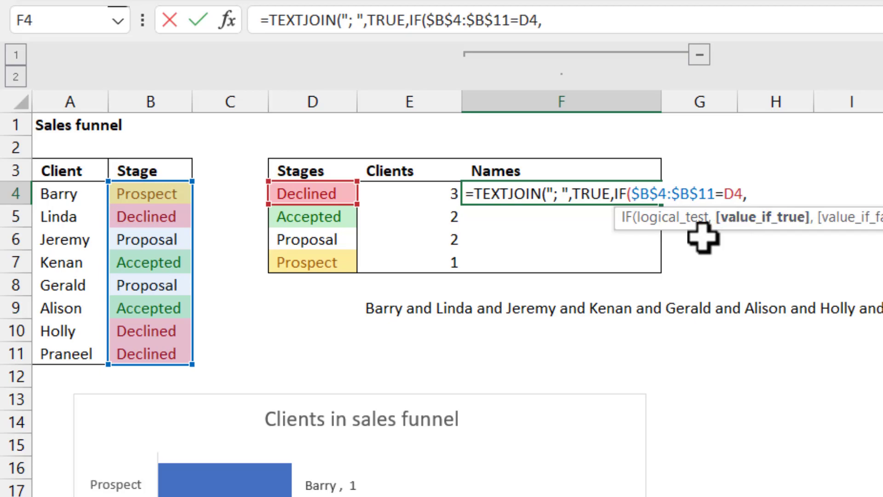
pyautogui.moveTo(85, 198); pyautogui.dragTo(85, 344)
pyautogui.press('F4')
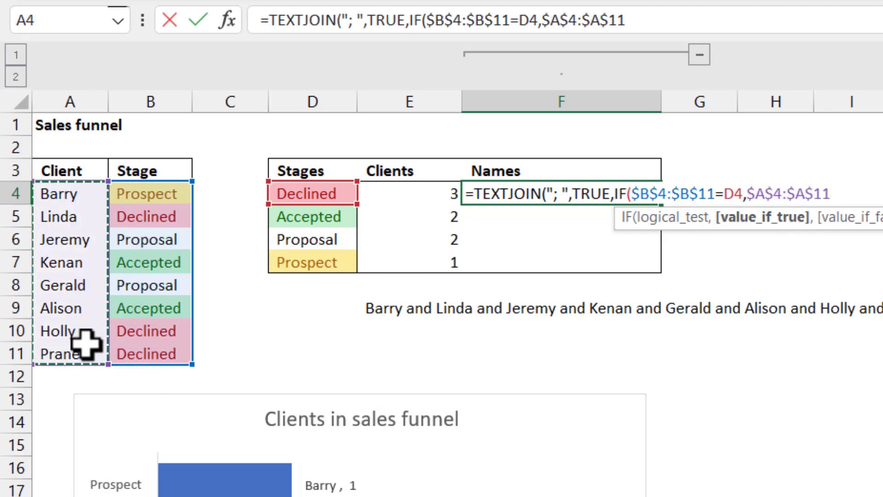
pyautogui.write(',')
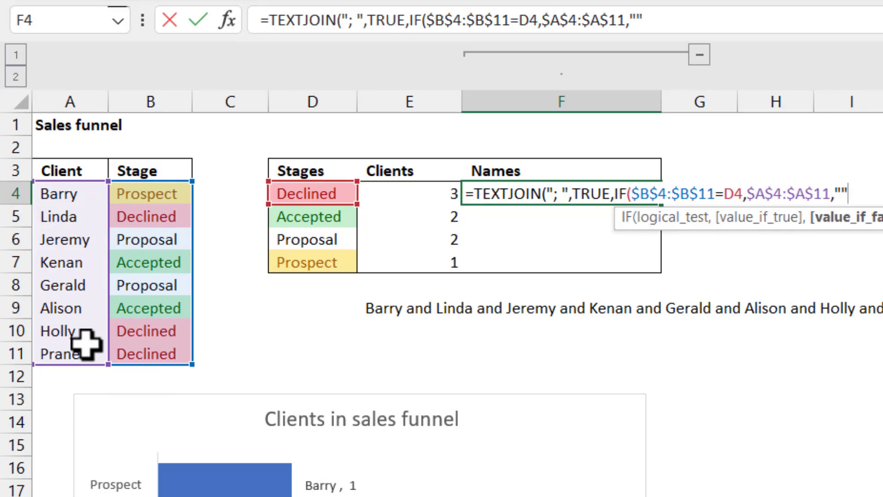
pyautogui.write('"")')
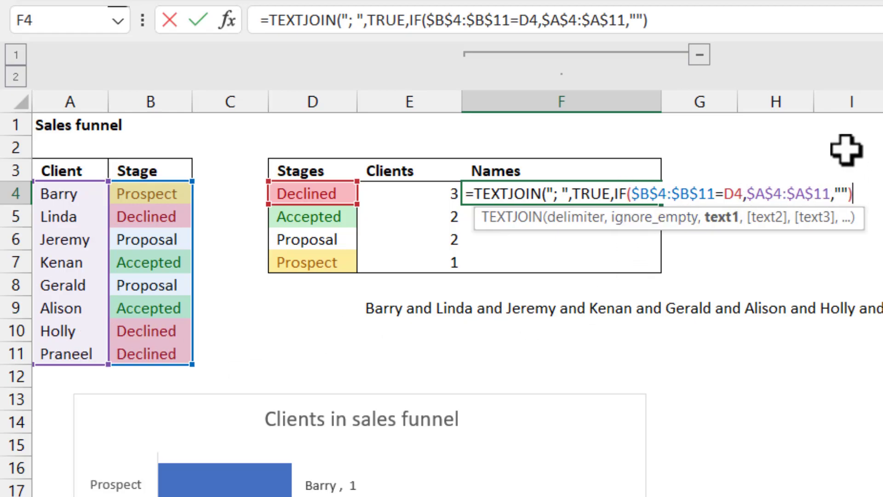
pyautogui.write(')')
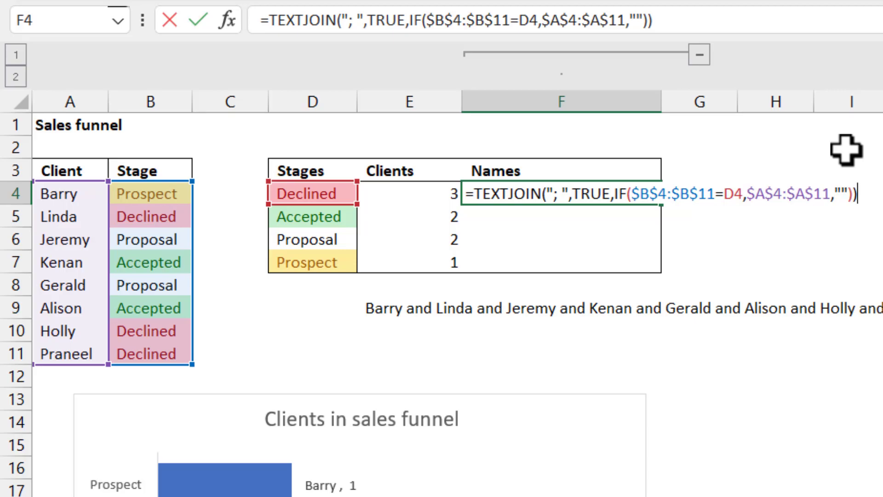
pyautogui.press('Return')
pyautogui.press('Up')
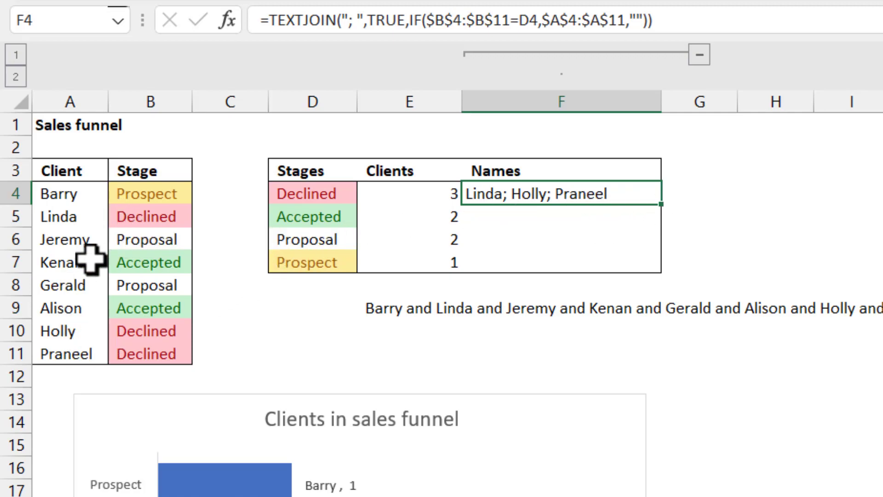
# Step: Fill F4's names formula down to F7 without formatting and check the copies
pyautogui.moveTo(662, 205); pyautogui.dragTo(642, 279)
pyautogui.click(676, 288)
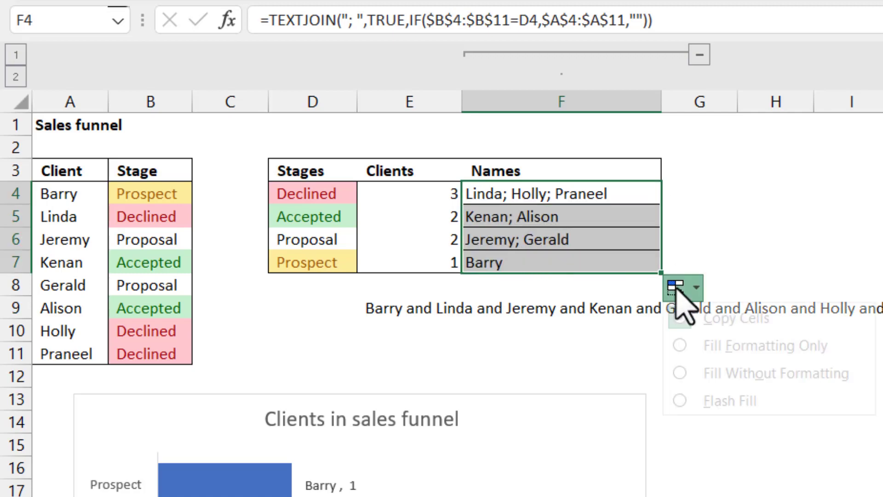
pyautogui.click(735, 373)
pyautogui.click(556, 223)
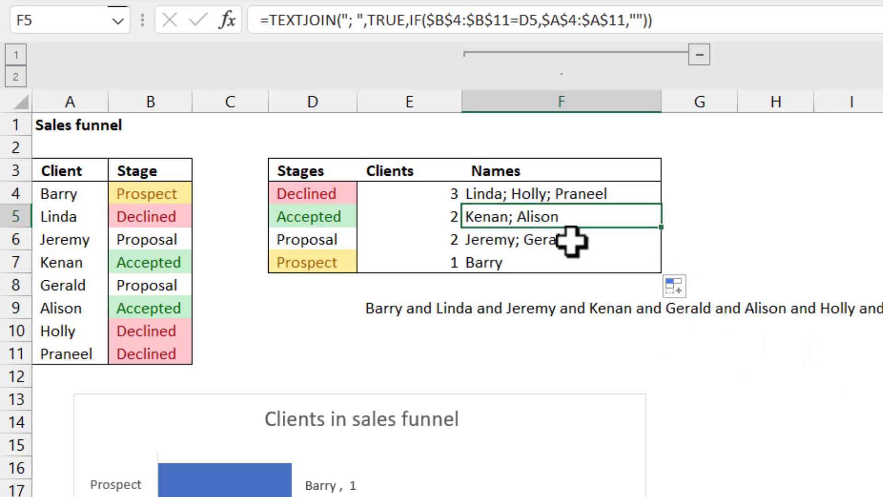
pyautogui.click(570, 240)
pyautogui.click(570, 262)
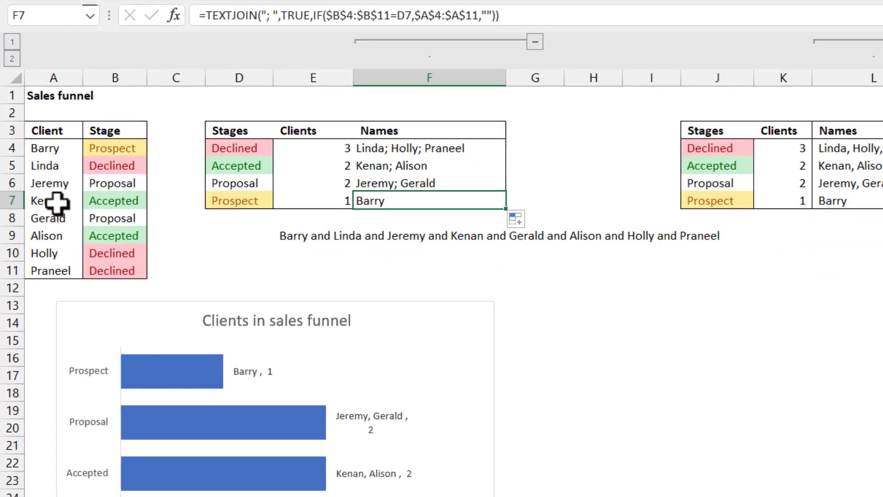
pyautogui.click(239, 148)
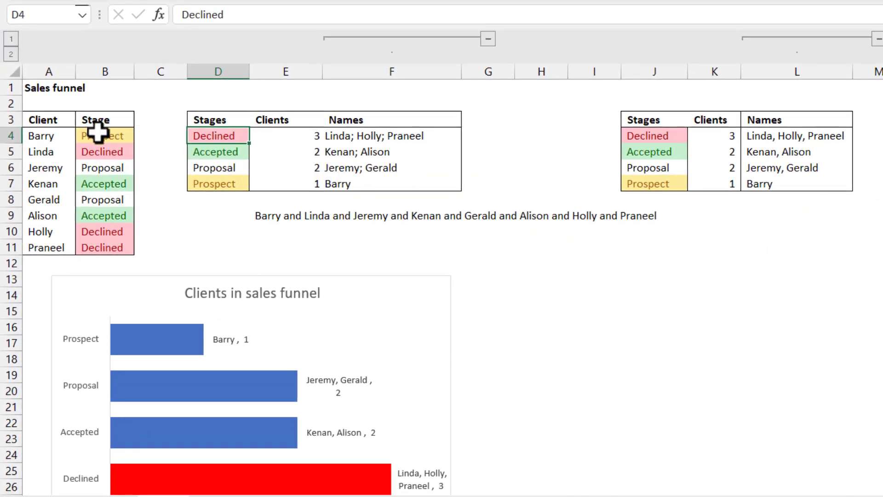
# Step: Change the stage in B4 to Proposal
pyautogui.click(98, 134)
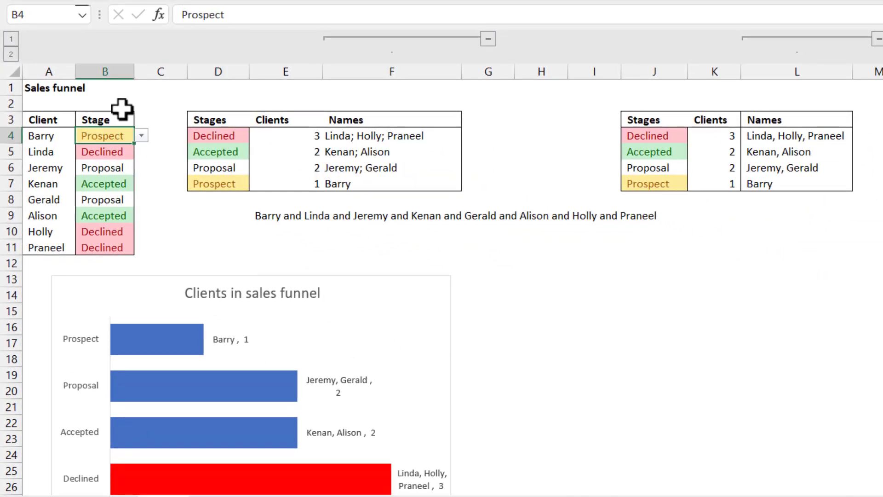
pyautogui.write('o')
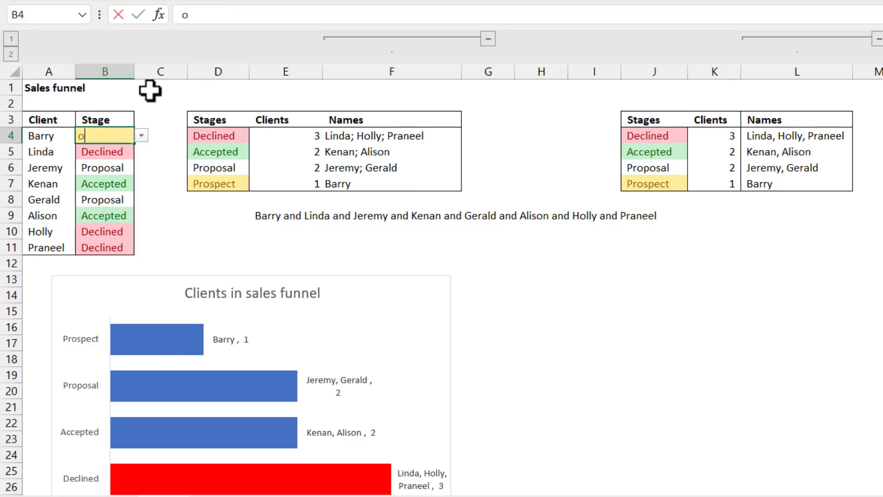
pyautogui.press('BackSpace')
pyautogui.write('pr')
pyautogui.press('Down')
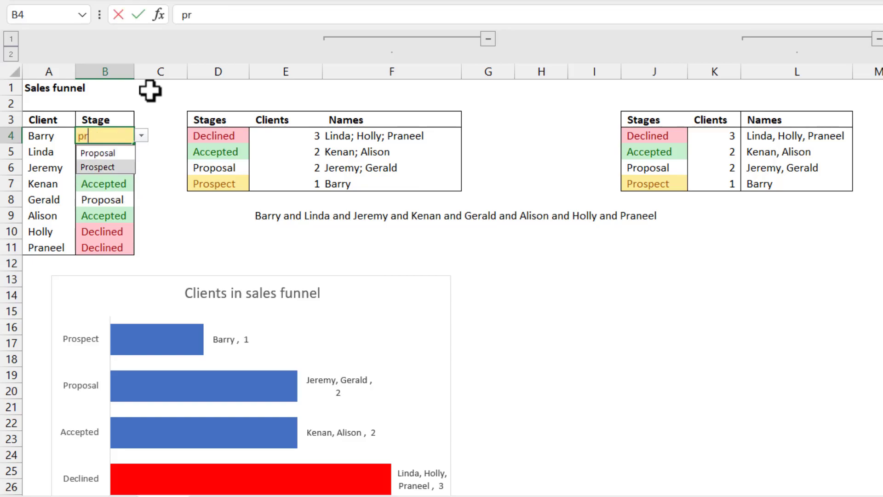
pyautogui.press('Up')
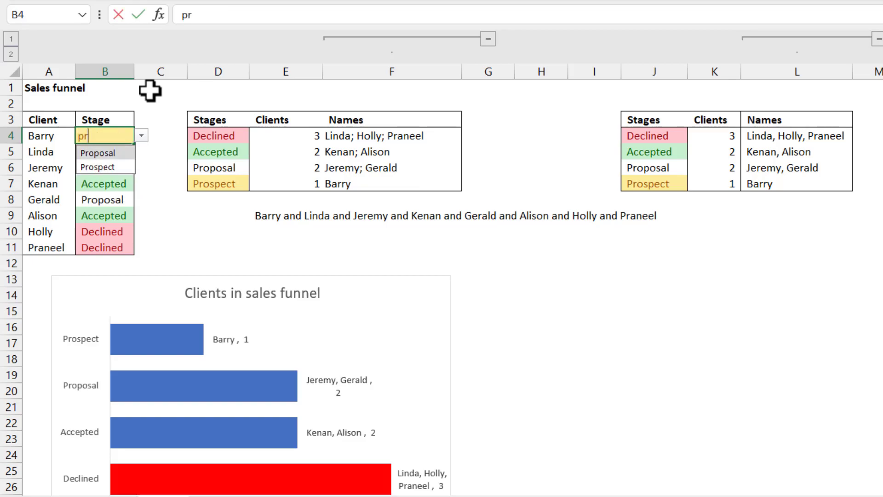
pyautogui.press('Return')
pyautogui.press('Up')
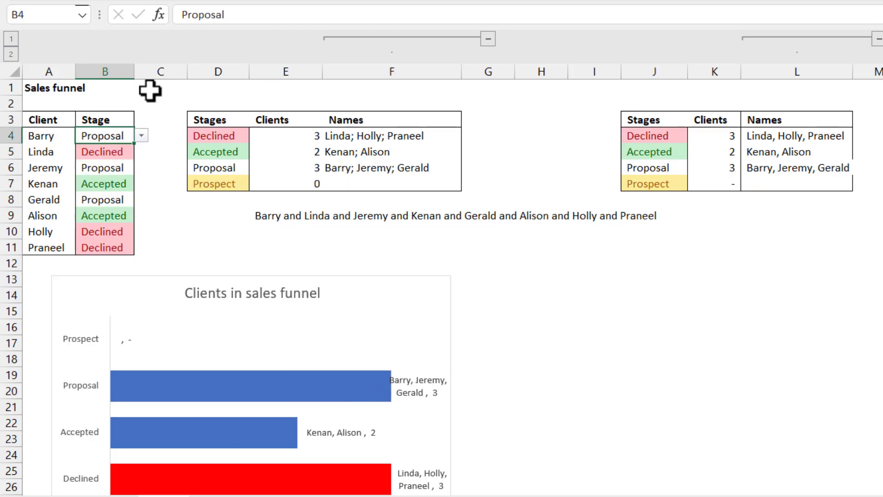
# Step: Check the chart's sources and change the stage in B10 to Prospect
pyautogui.click(447, 287)
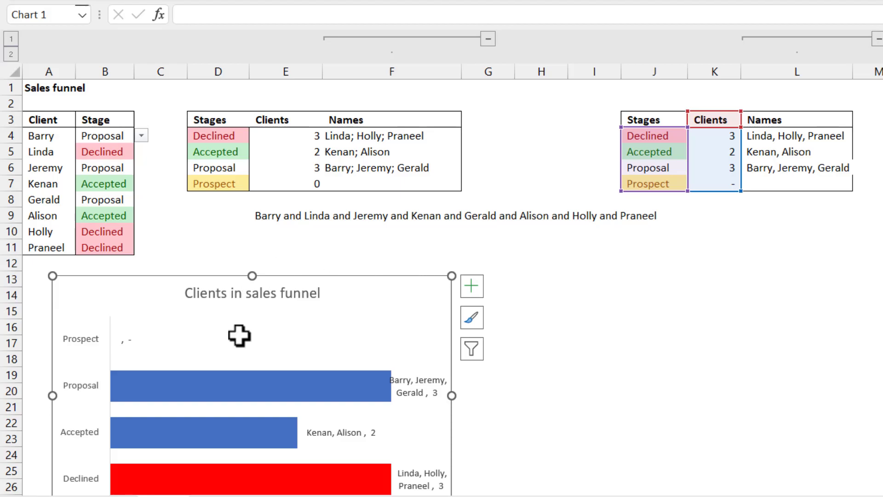
pyautogui.click(335, 184)
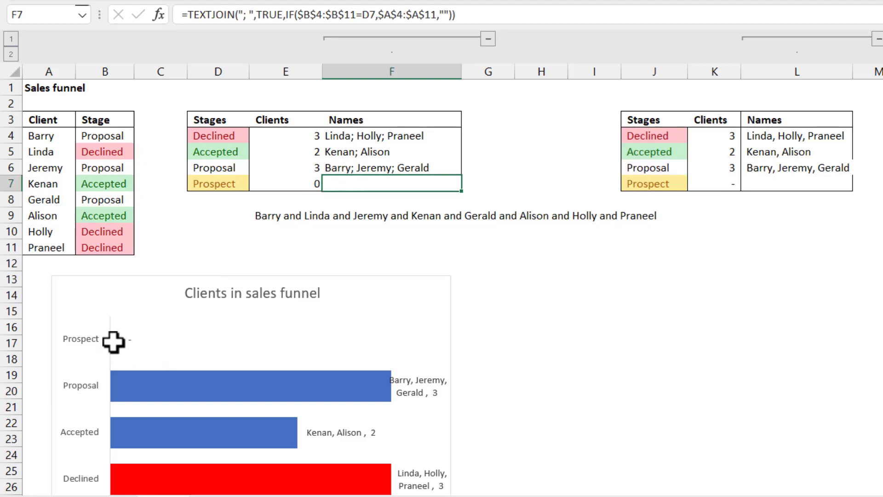
pyautogui.click(88, 329)
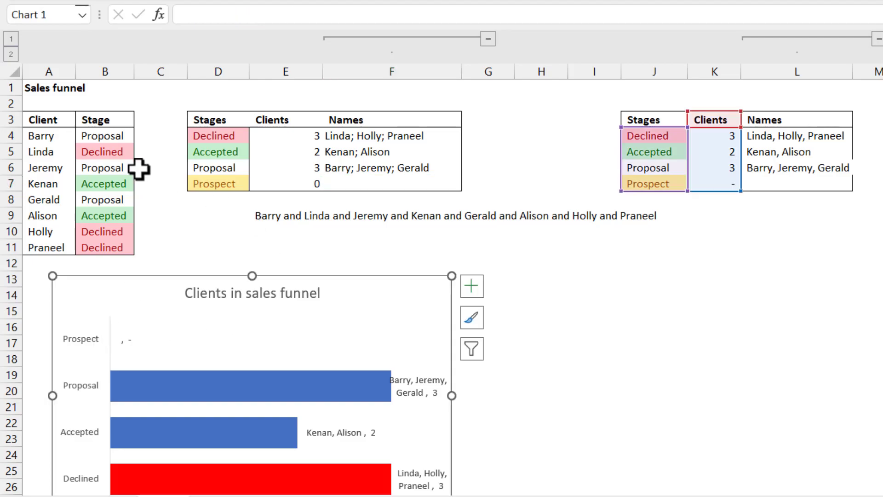
pyautogui.click(104, 228)
pyautogui.write('pros')
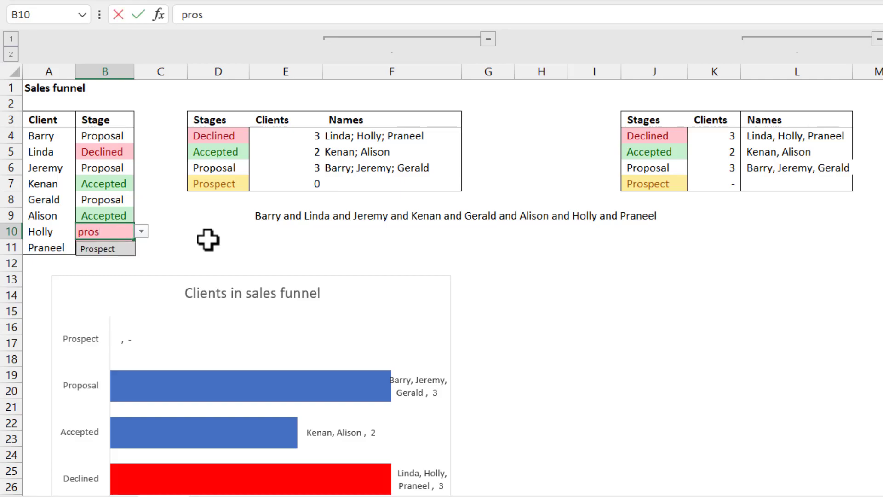
pyautogui.press('Return')
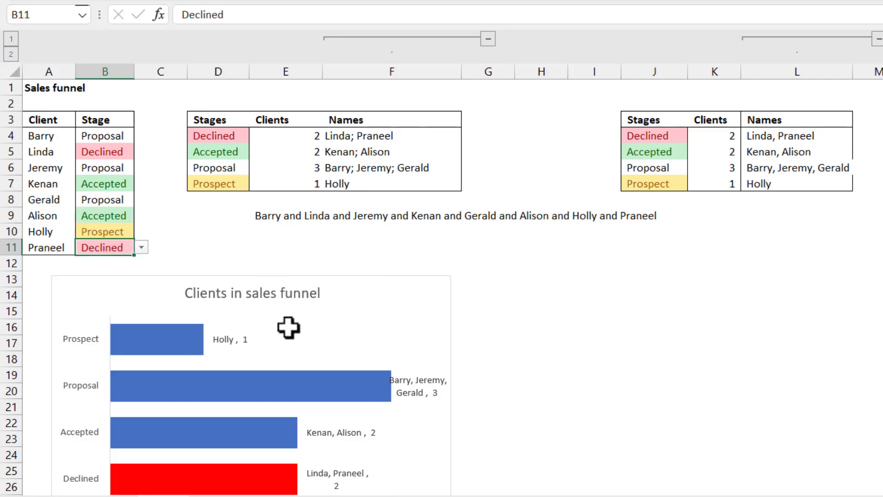
pyautogui.click(354, 135)
pyautogui.moveTo(463, 15); pyautogui.dragTo(142, 16)
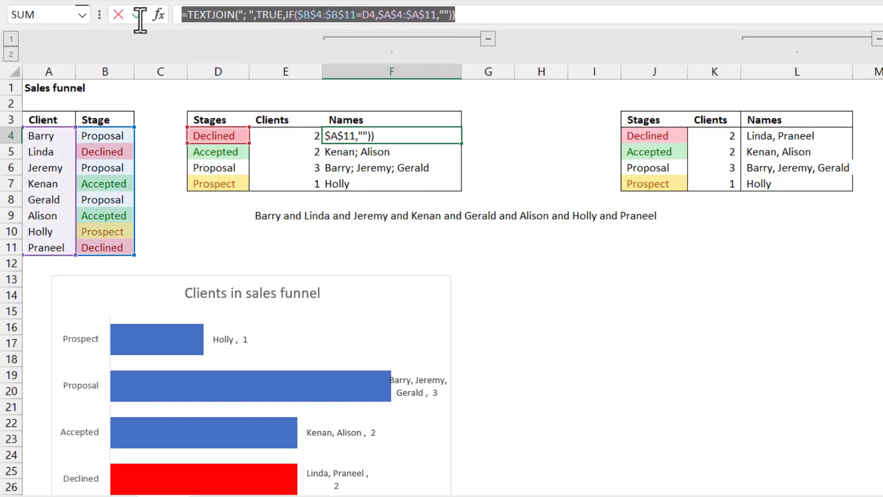
pyautogui.click(536, 21)
pyautogui.click(362, 141)
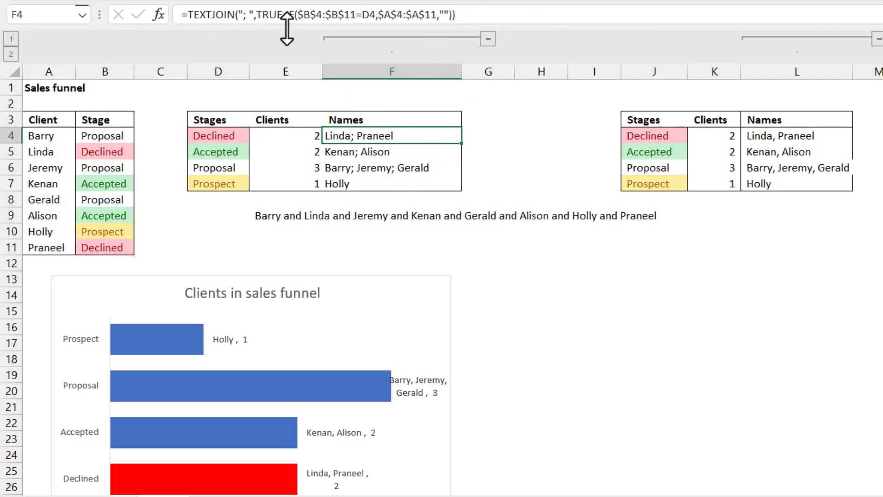
pyautogui.moveTo(282, 13); pyautogui.dragTo(257, 14)
pyautogui.write('Fal')
pyautogui.press('Down')
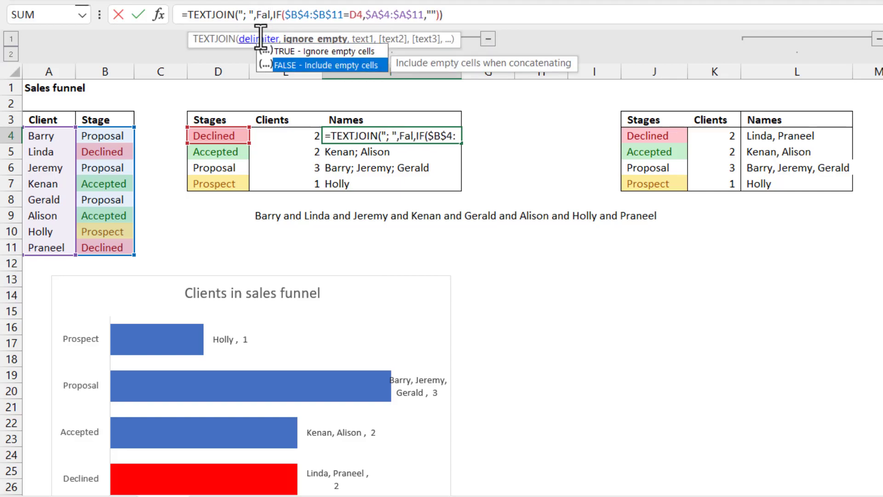
pyautogui.press('Tab')
pyautogui.press('Return')
pyautogui.press('Up')
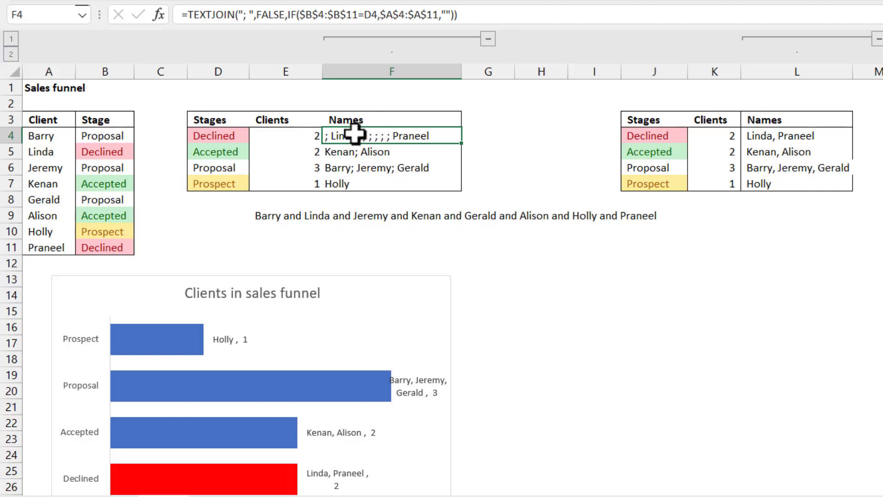
pyautogui.hotkey('ctrl', 'z')
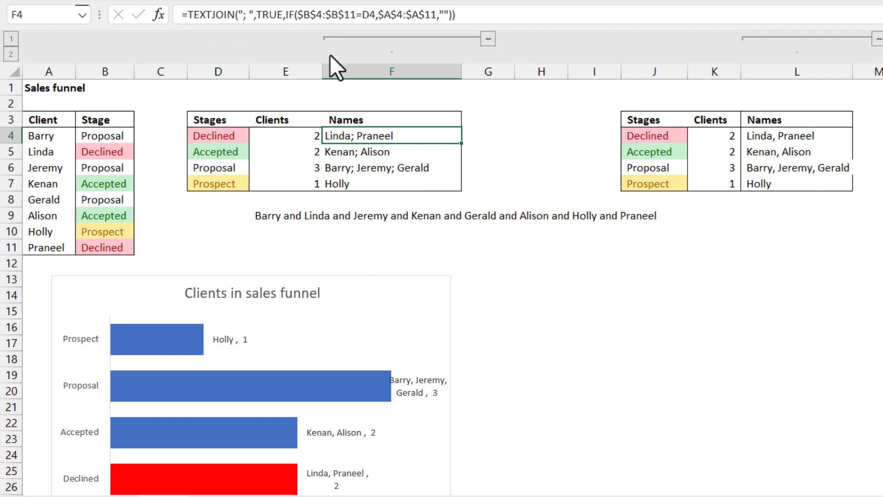
pyautogui.click(284, 238)
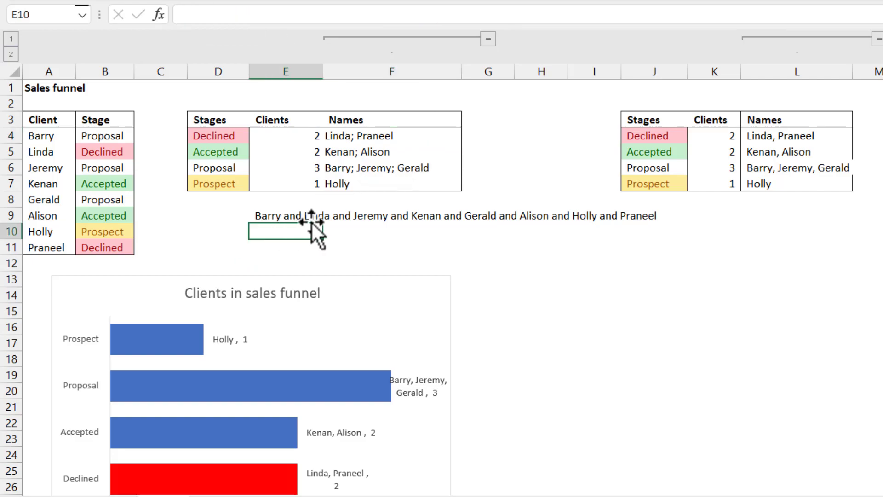
pyautogui.click(290, 216)
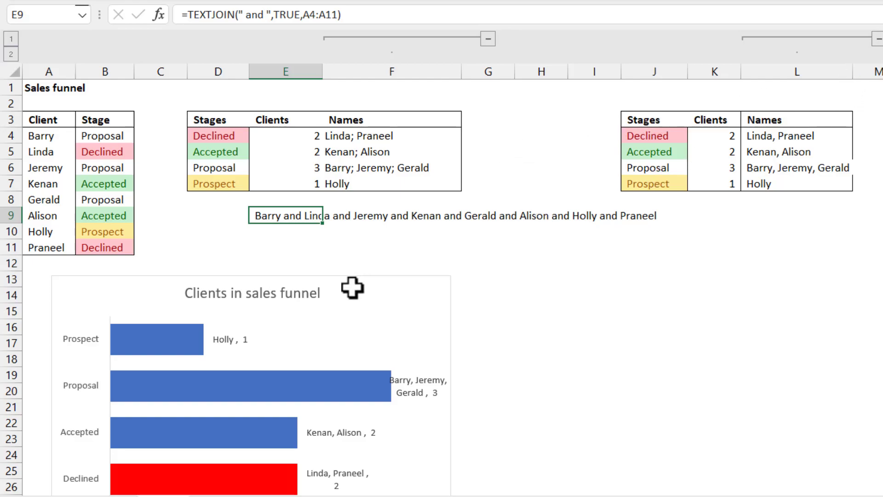
pyautogui.click(387, 284)
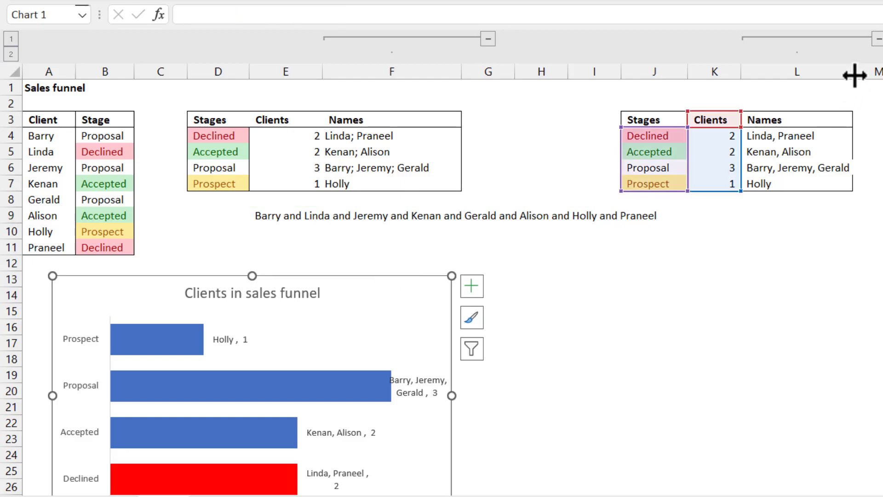
# Step: Insert a clustered bar chart from D3:E7 below the right table, widening column L
pyautogui.moveTo(221, 120); pyautogui.dragTo(261, 200)
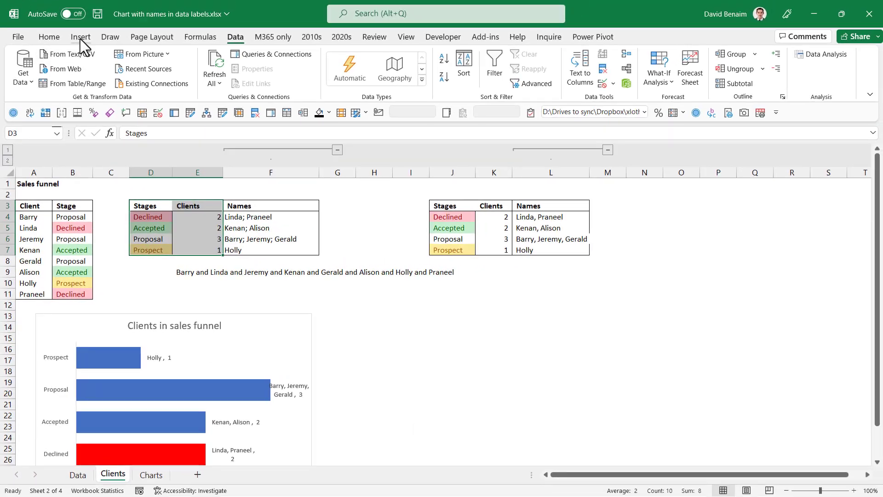
pyautogui.click(80, 37)
pyautogui.click(317, 55)
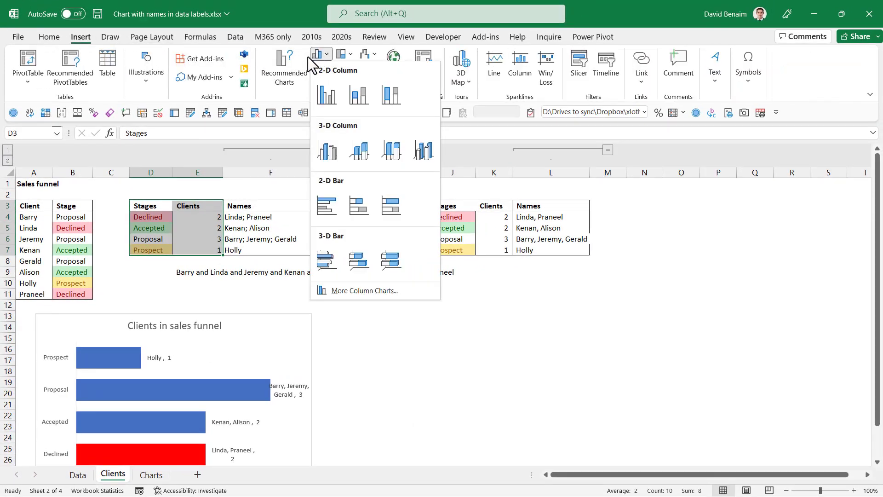
pyautogui.click(328, 205)
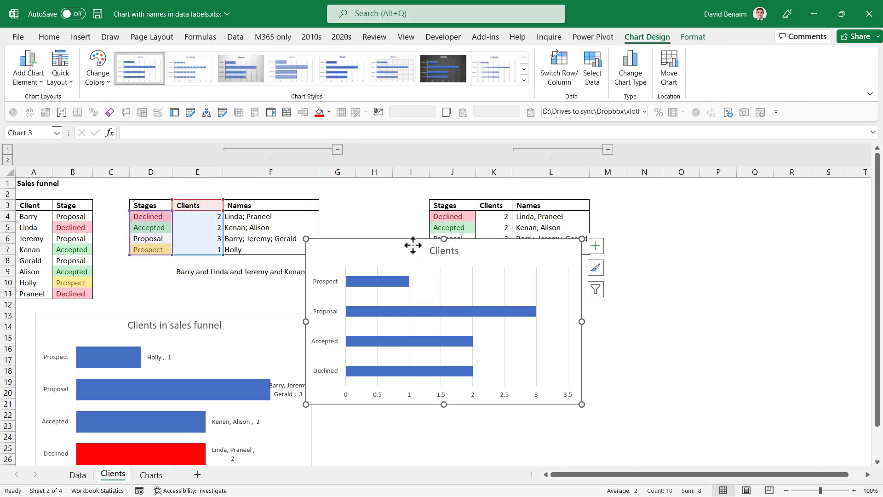
pyautogui.moveTo(413, 245); pyautogui.dragTo(472, 321)
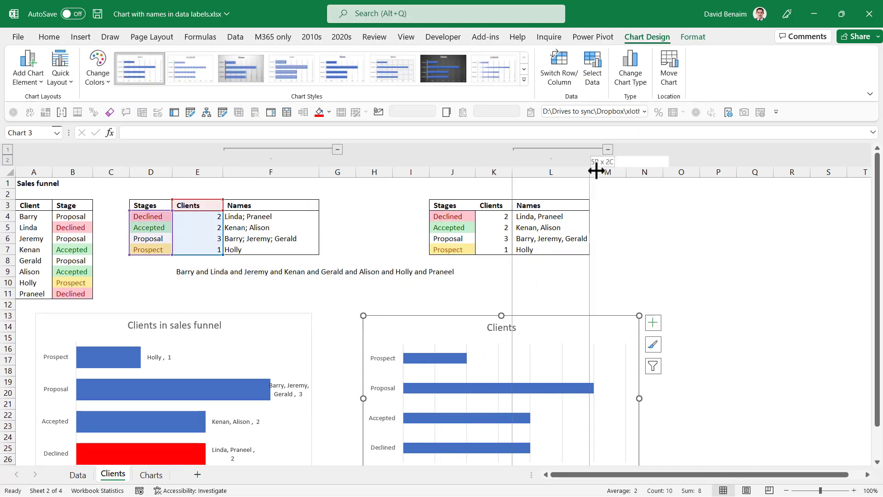
pyautogui.moveTo(596, 171); pyautogui.dragTo(595, 171)
pyautogui.moveTo(576, 316); pyautogui.dragTo(555, 298)
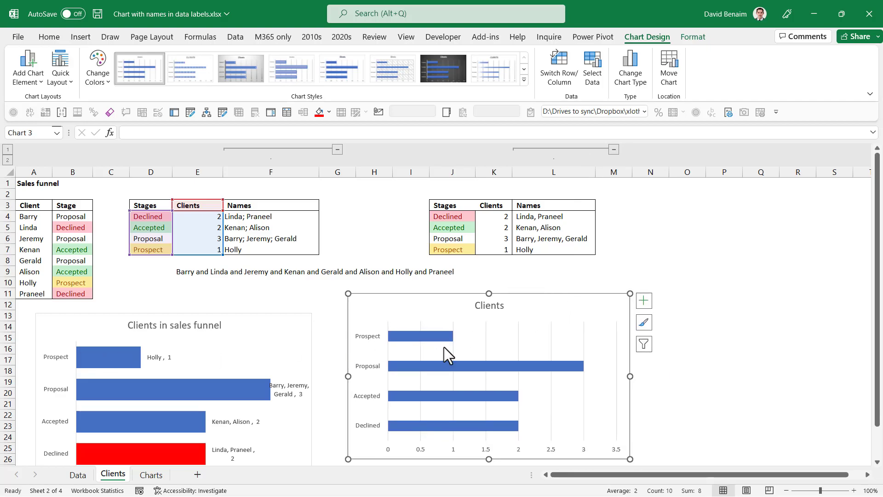
# Step: Delete the chart's horizontal value axis and vertical gridlines
pyautogui.click(484, 448)
pyautogui.press('Delete')
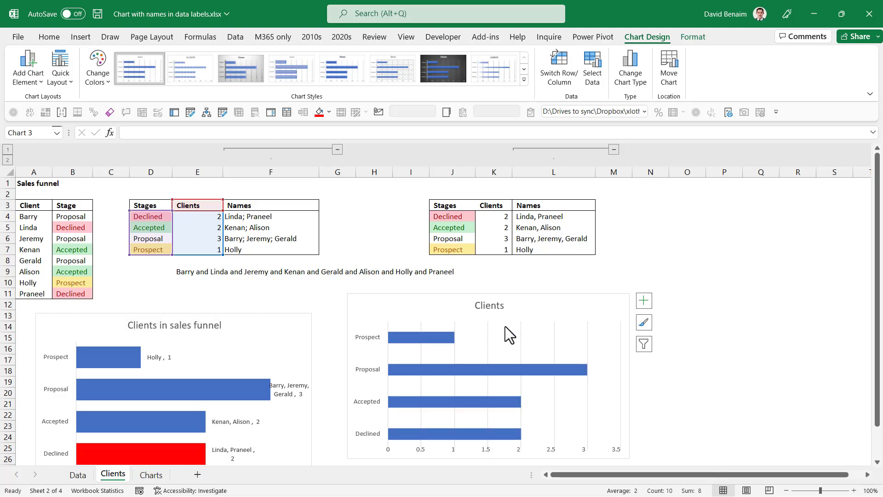
pyautogui.click(520, 333)
pyautogui.press('Delete')
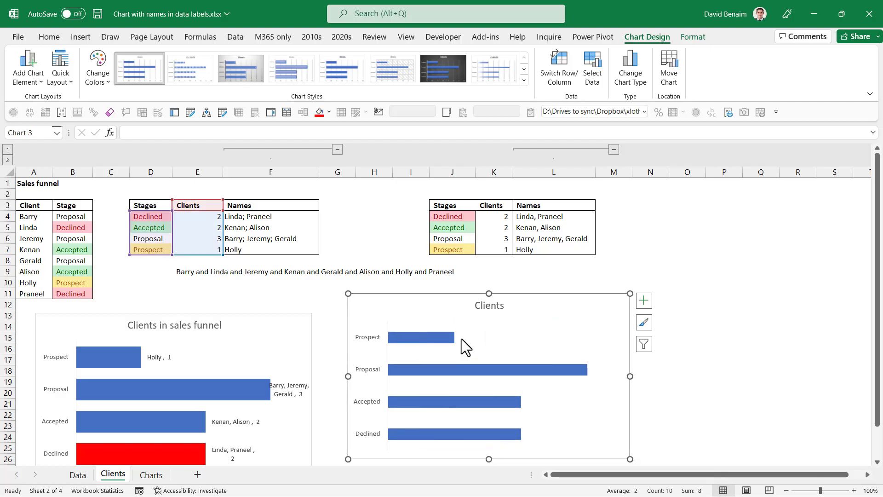
# Step: Set the Clients chart's bar series gap width to 50%
pyautogui.rightClick(448, 337)
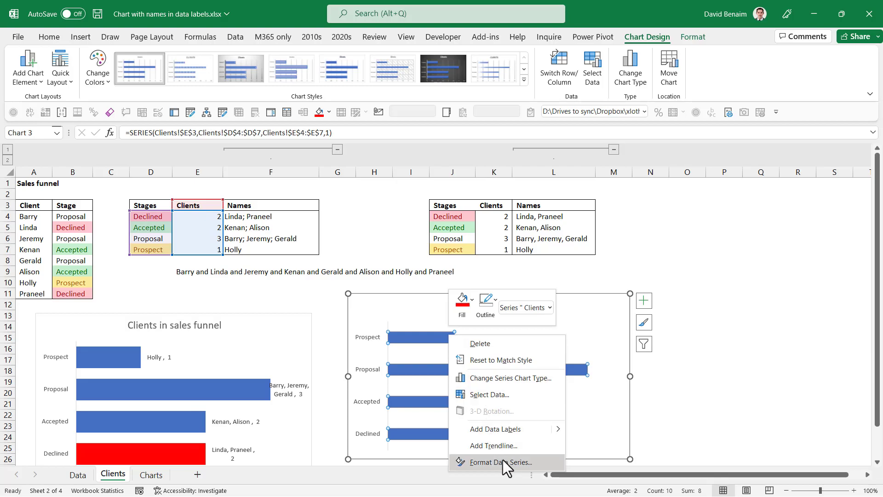
pyautogui.click(503, 459)
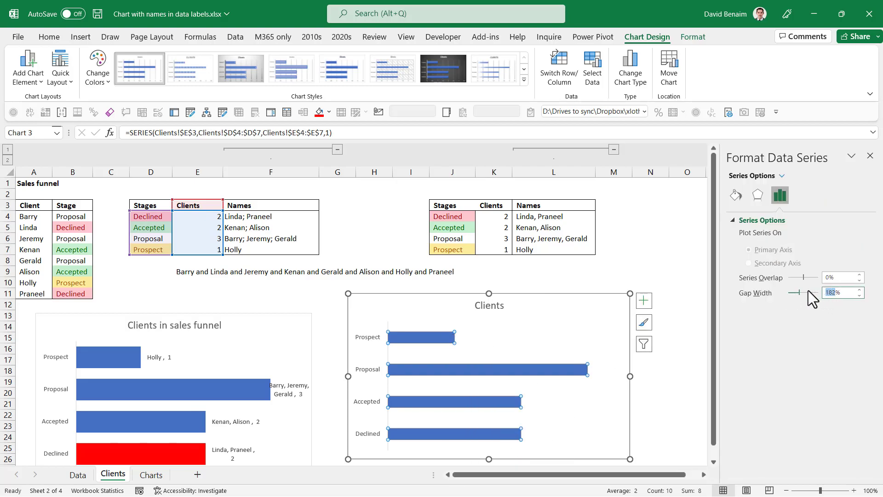
pyautogui.write('50')
pyautogui.press('Return')
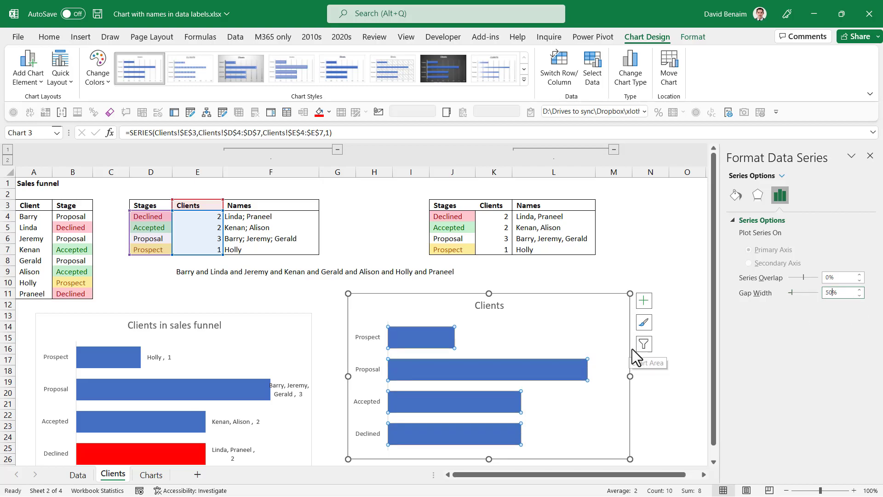
pyautogui.rightClick(552, 371)
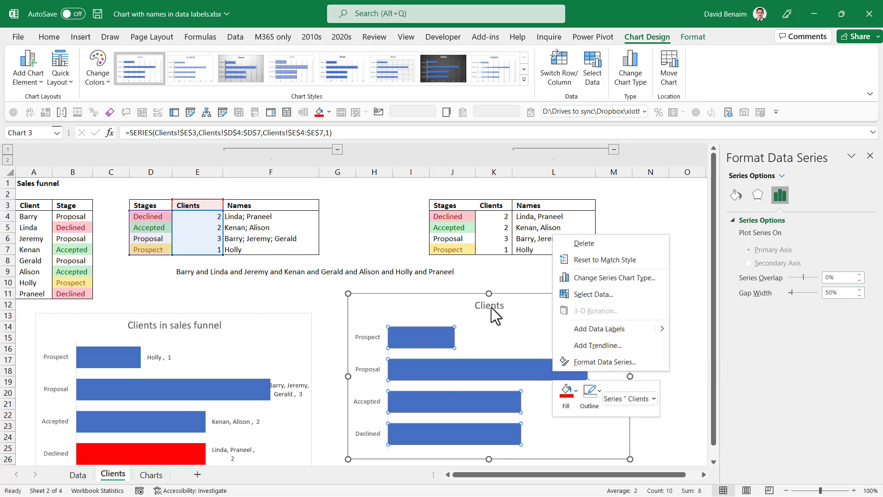
pyautogui.press('Escape')
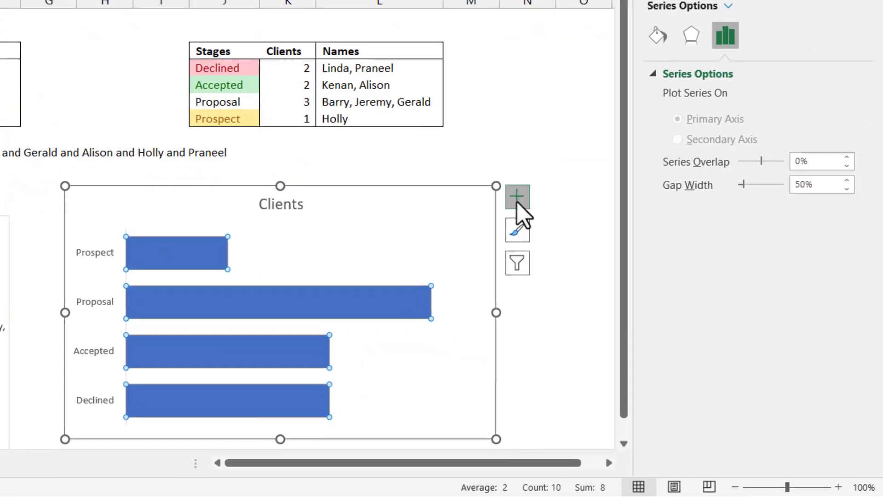
# Step: Add data labels that show the client names from F4:F7 beside each bar's count
pyautogui.click(568, 238)
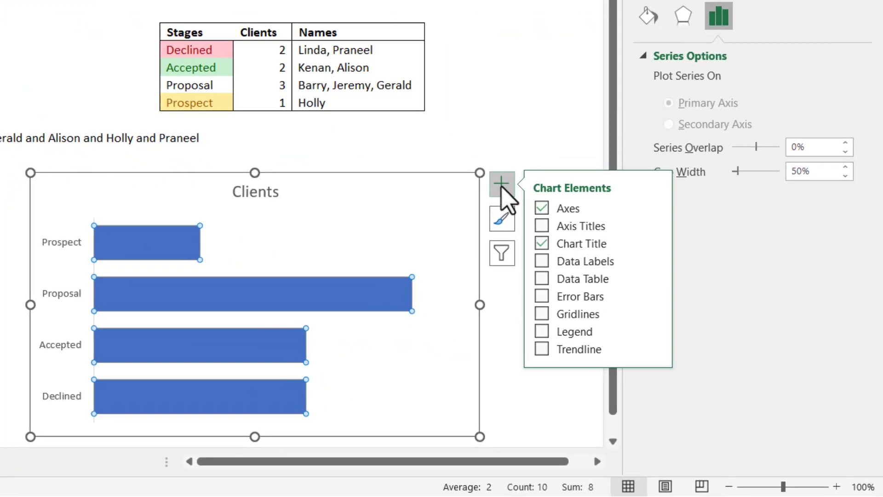
pyautogui.click(656, 261)
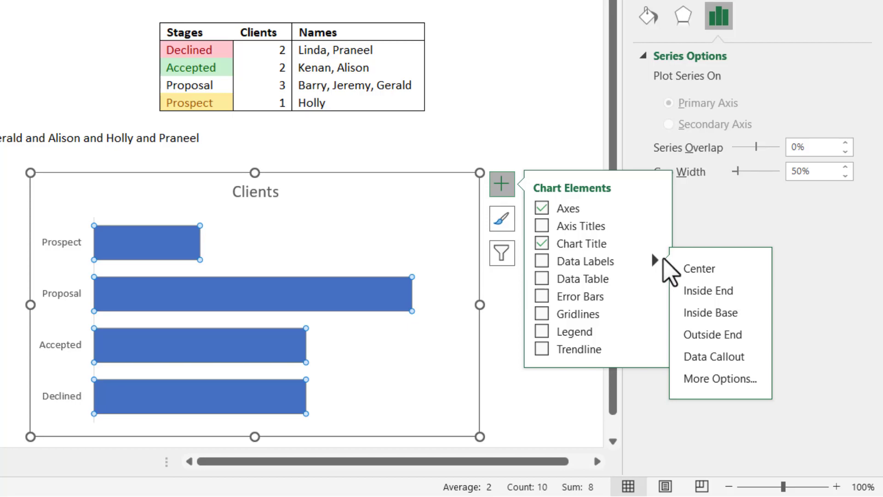
pyautogui.click(714, 382)
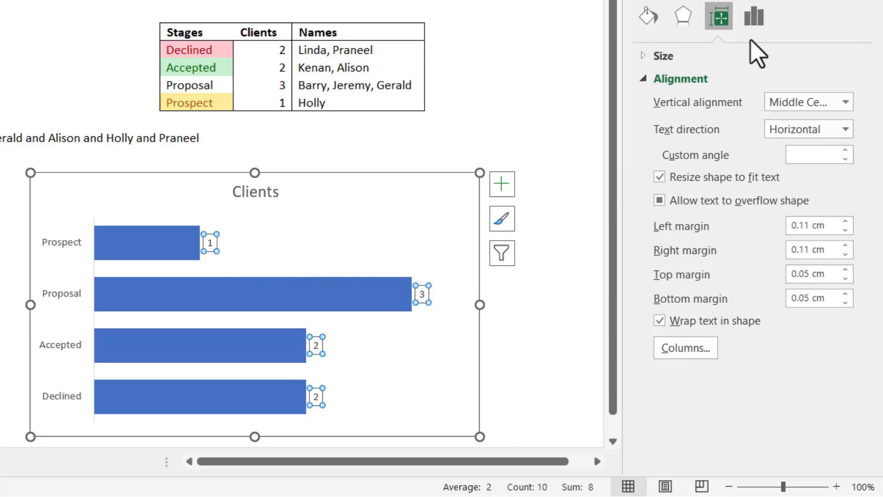
pyautogui.click(756, 25)
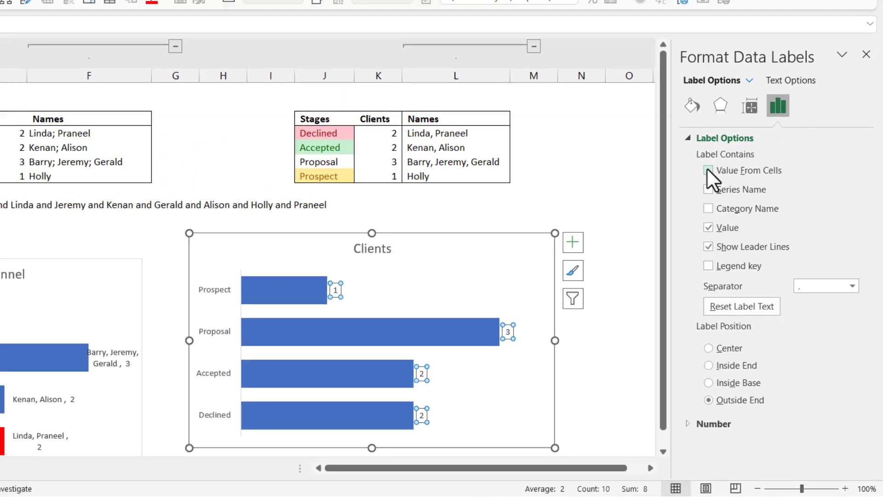
pyautogui.click(681, 94)
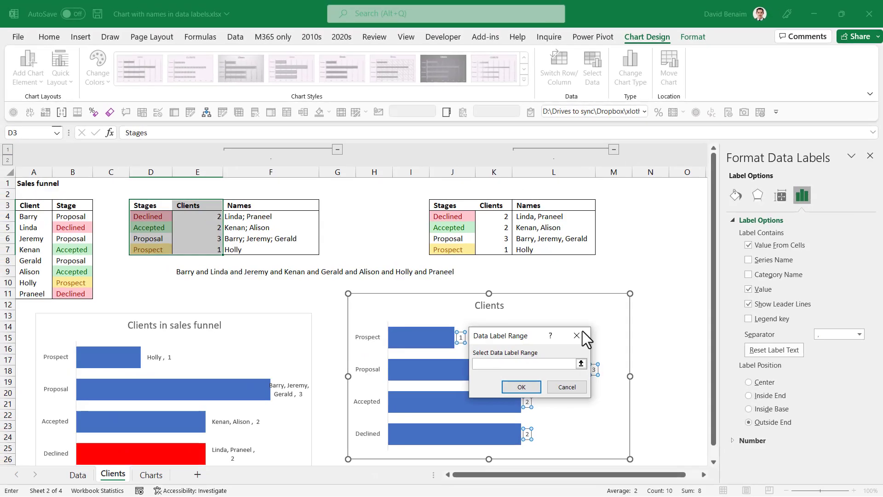
pyautogui.click(580, 363)
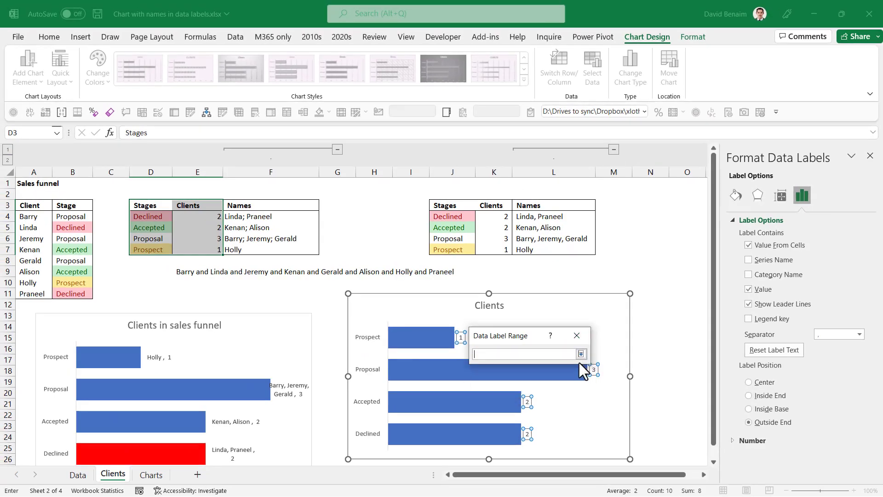
pyautogui.moveTo(274, 216); pyautogui.dragTo(272, 250)
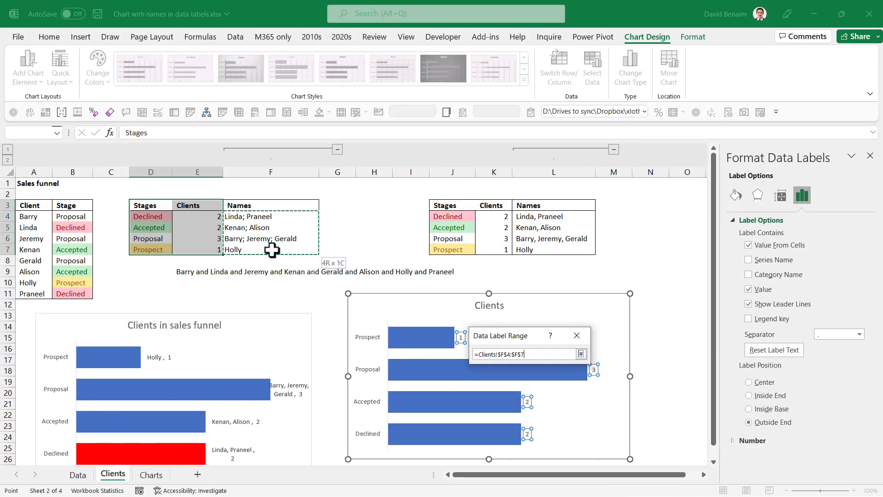
pyautogui.press('Return')
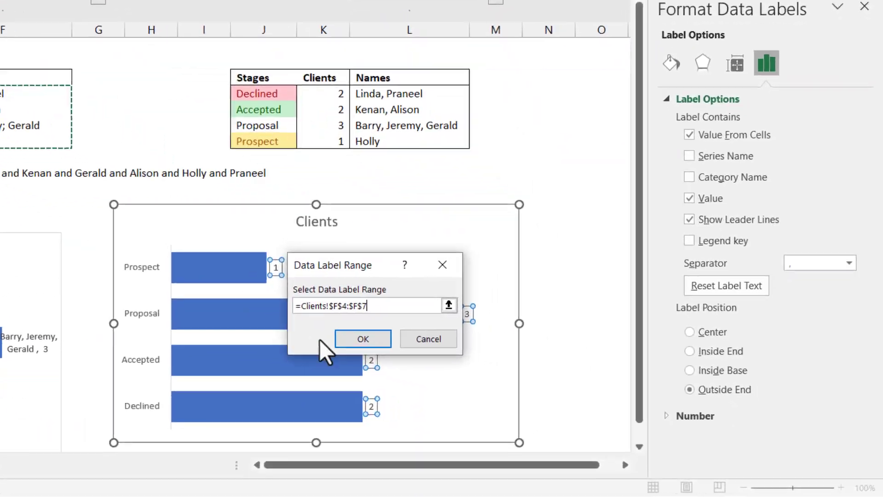
pyautogui.click(311, 324)
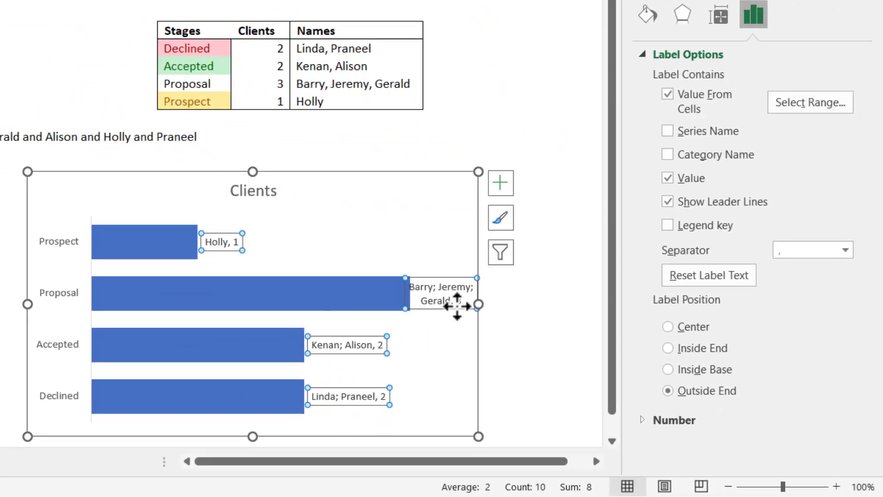
# Step: Resize the Proposal label narrower and taller so 'Barry; Jeremy; Gerald, 3' wraps fully
pyautogui.click(412, 290)
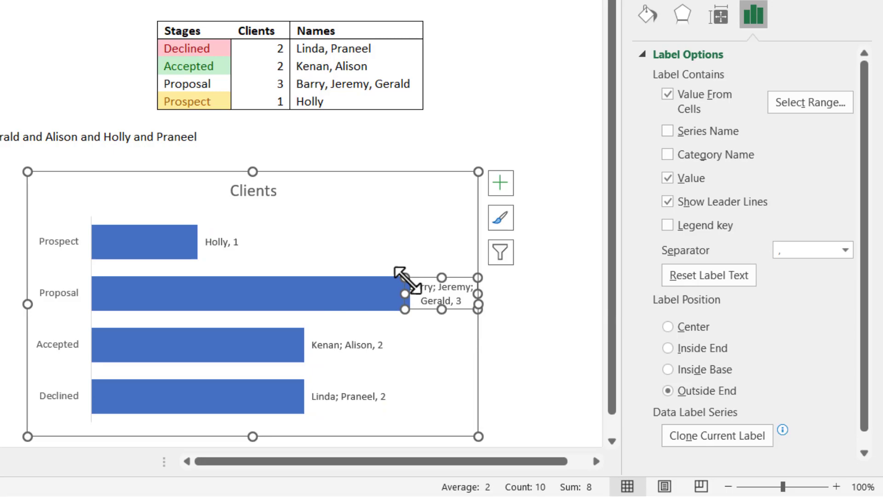
pyautogui.moveTo(414, 273); pyautogui.dragTo(412, 271)
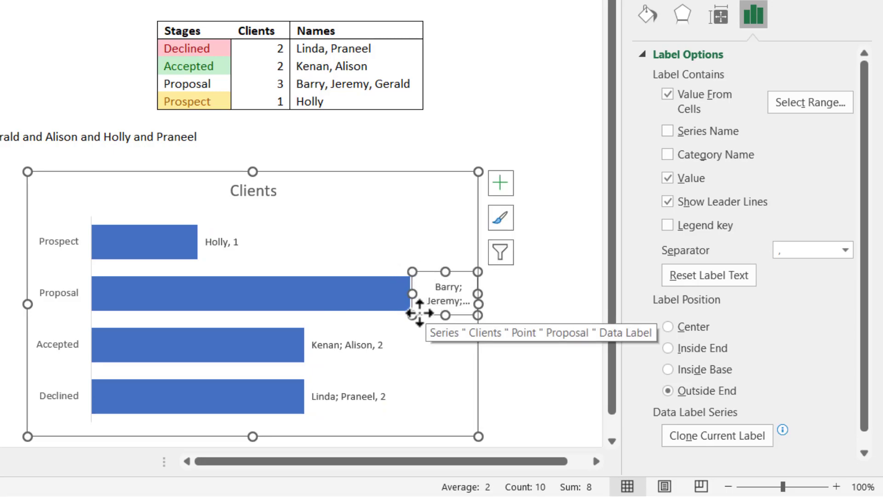
pyautogui.moveTo(445, 315); pyautogui.dragTo(446, 328)
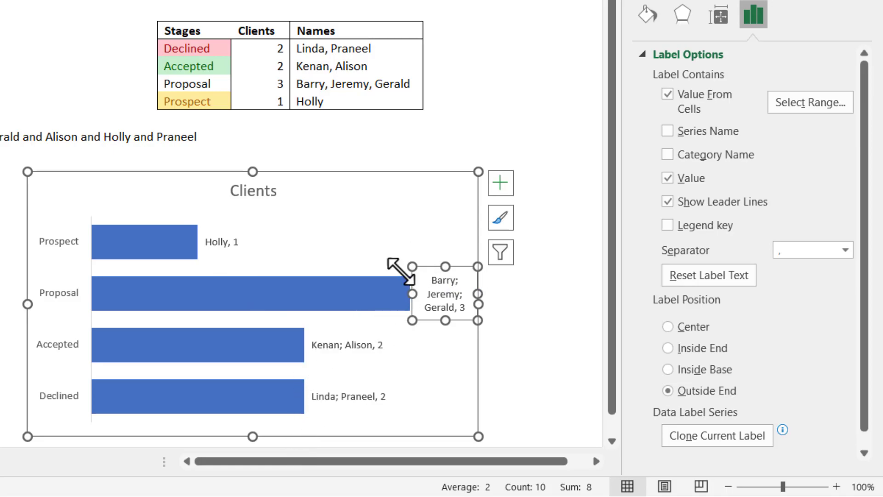
# Step: Reselect all the data labels and bring up their formatting options
pyautogui.click(226, 242)
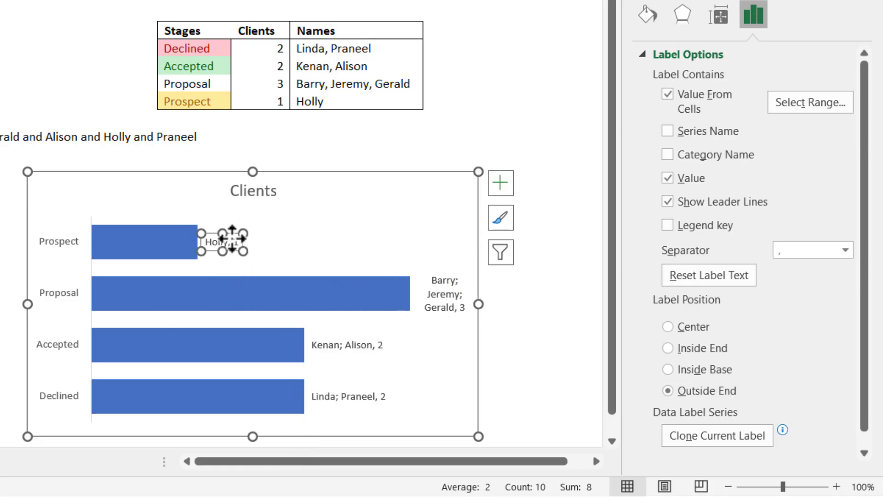
pyautogui.click(365, 291)
pyautogui.click(448, 282)
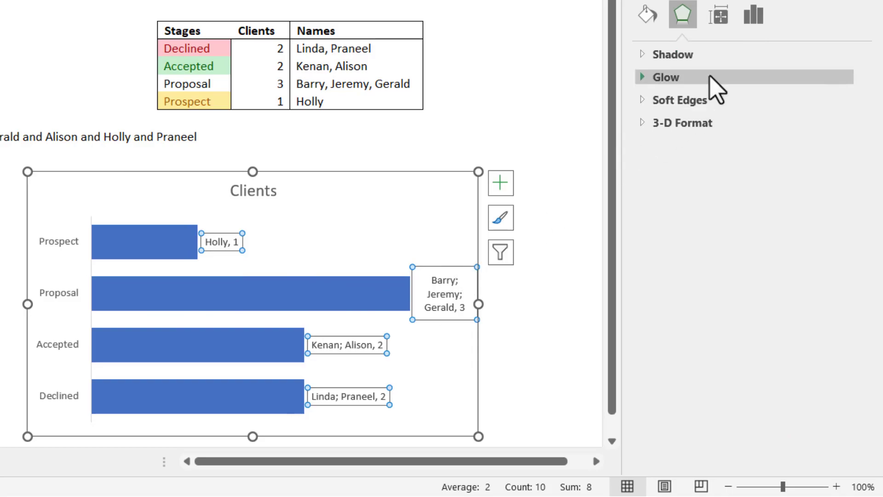
# Step: Set the data label position to Inside Base, leaving the label font colour unchanged
pyautogui.click(753, 18)
pyautogui.click(674, 54)
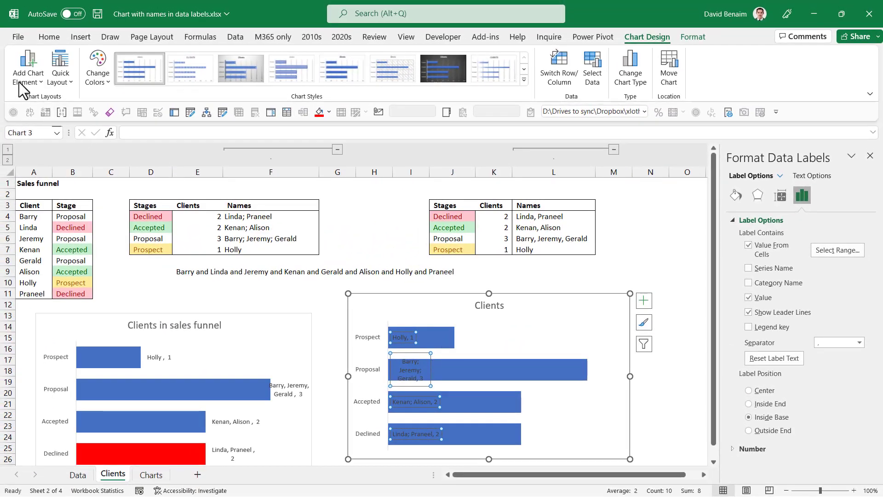
pyautogui.click(48, 37)
pyautogui.click(221, 77)
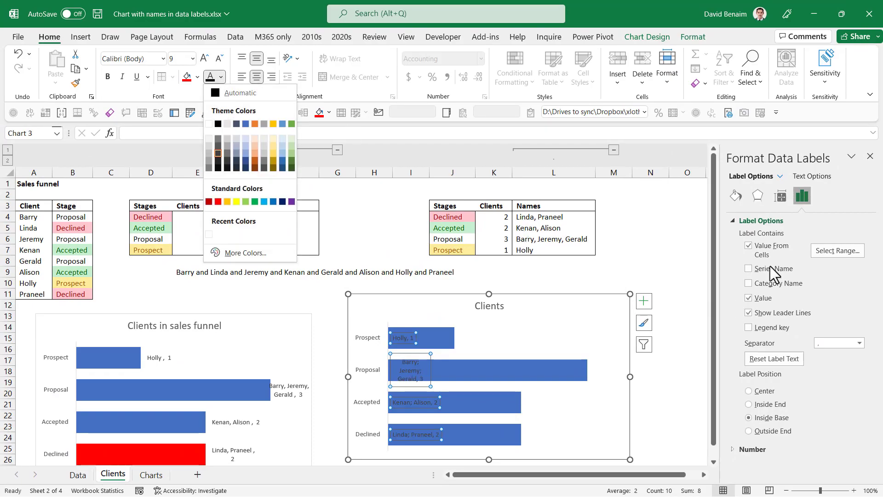
pyautogui.press('Escape')
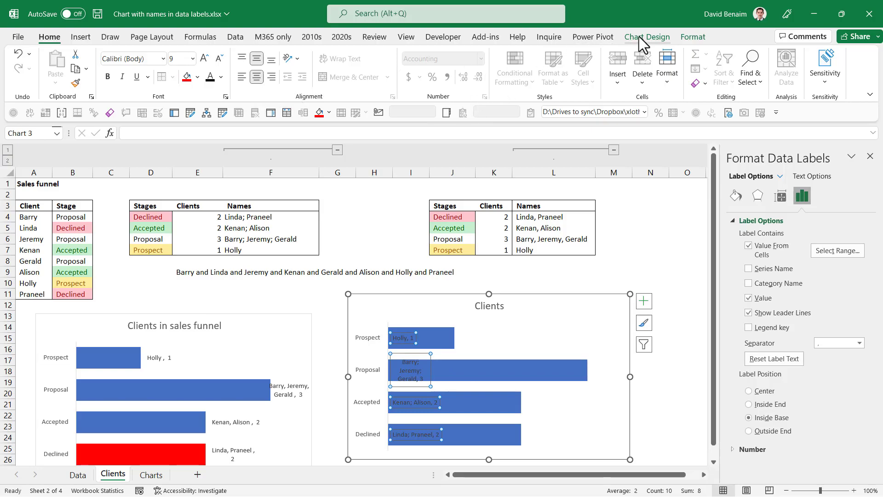
# Step: Fill the data labels with white, then set that fill's transparency to 45%
pyautogui.click(692, 37)
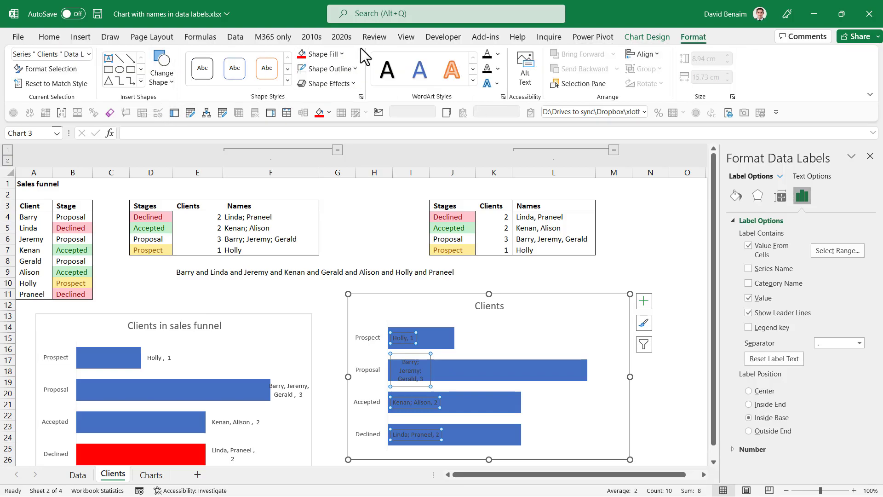
pyautogui.click(321, 54)
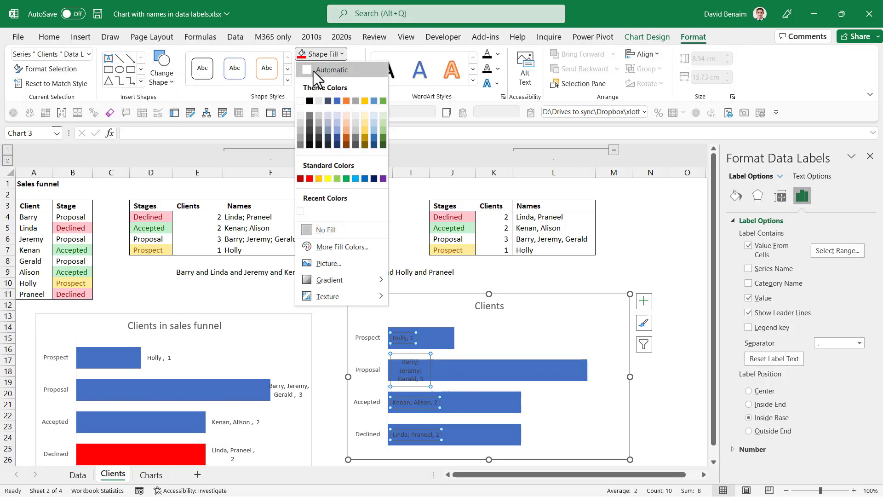
pyautogui.click(300, 102)
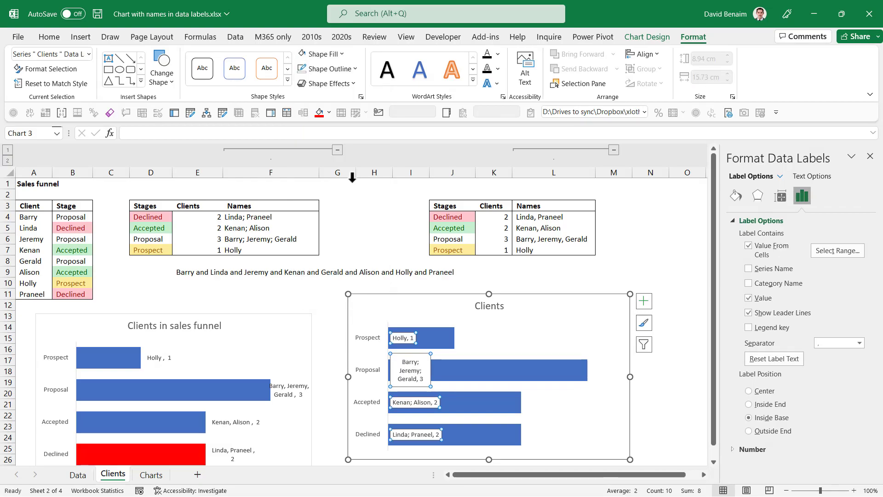
pyautogui.rightClick(415, 357)
pyautogui.moveTo(490, 333)
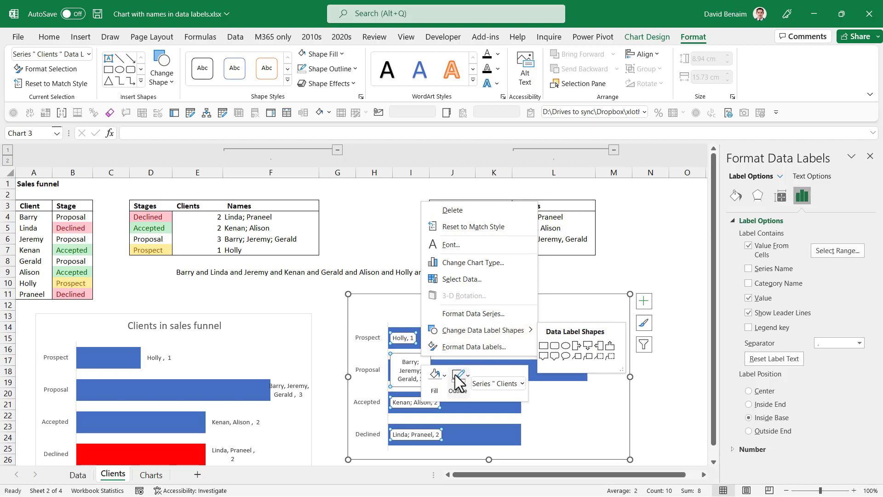
pyautogui.click(438, 381)
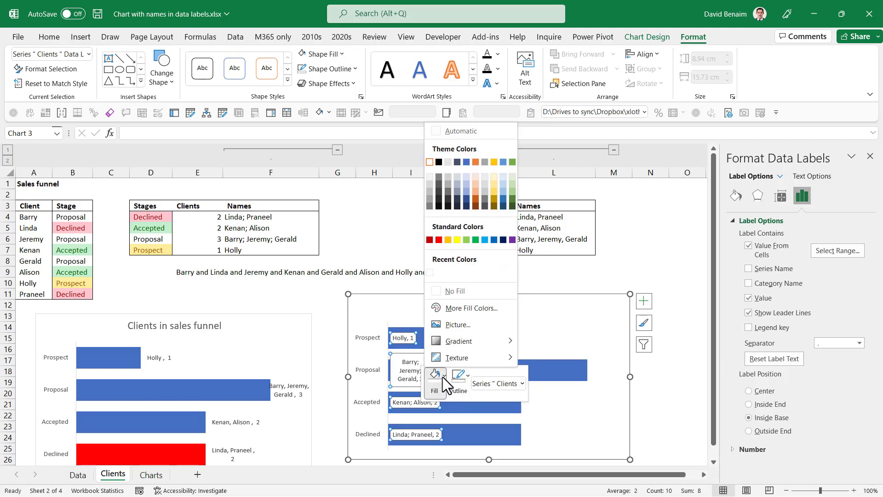
pyautogui.click(469, 310)
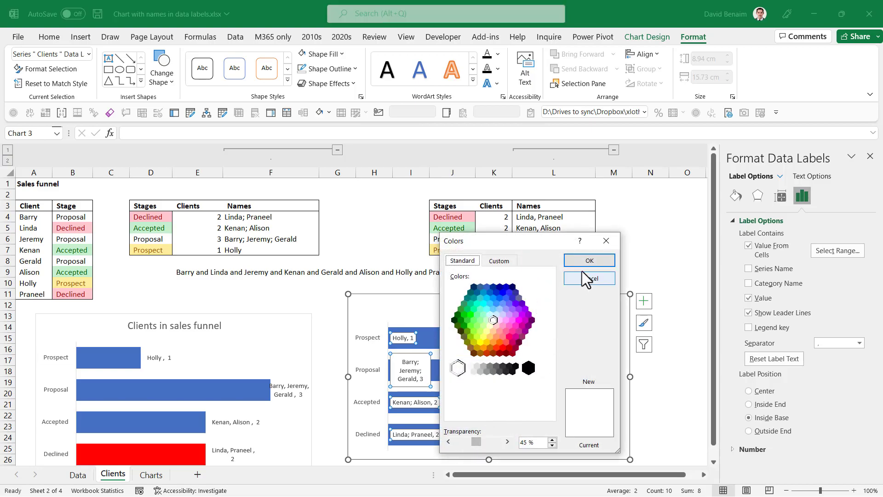
pyautogui.click(590, 260)
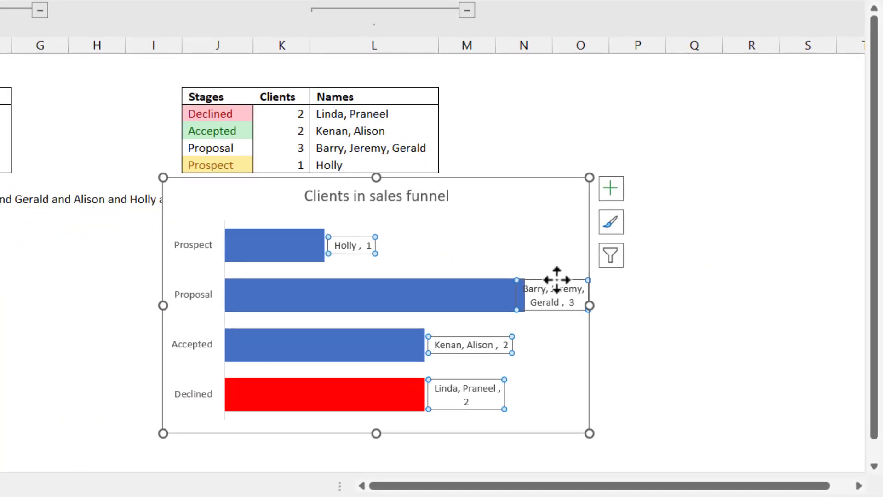
# Step: Set the data label separator to (New Line) so each count sits below the names
pyautogui.rightClick(620, 306)
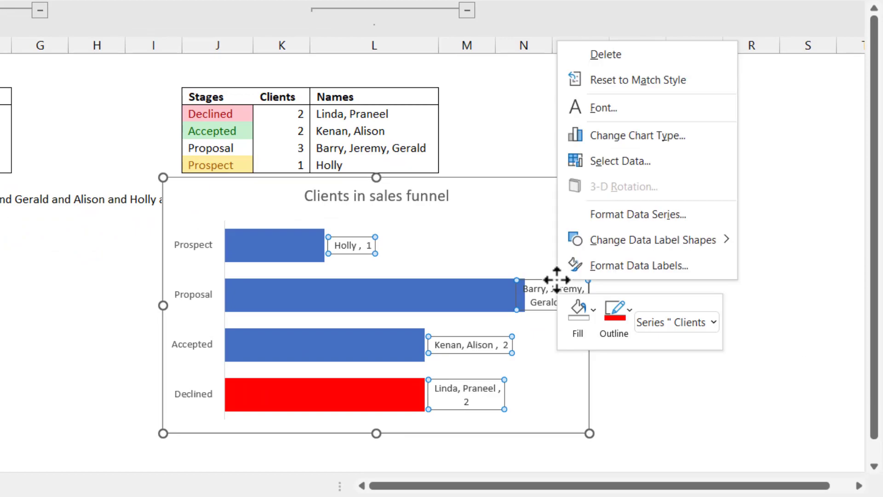
pyautogui.click(669, 289)
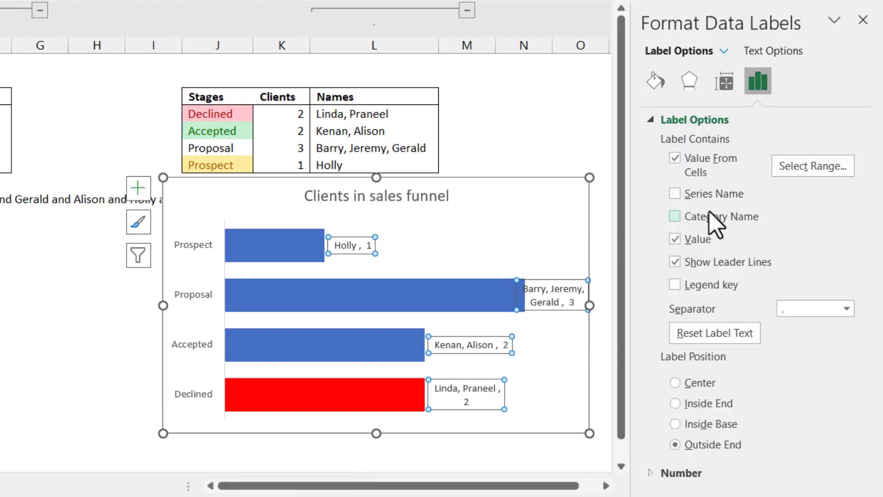
pyautogui.click(847, 309)
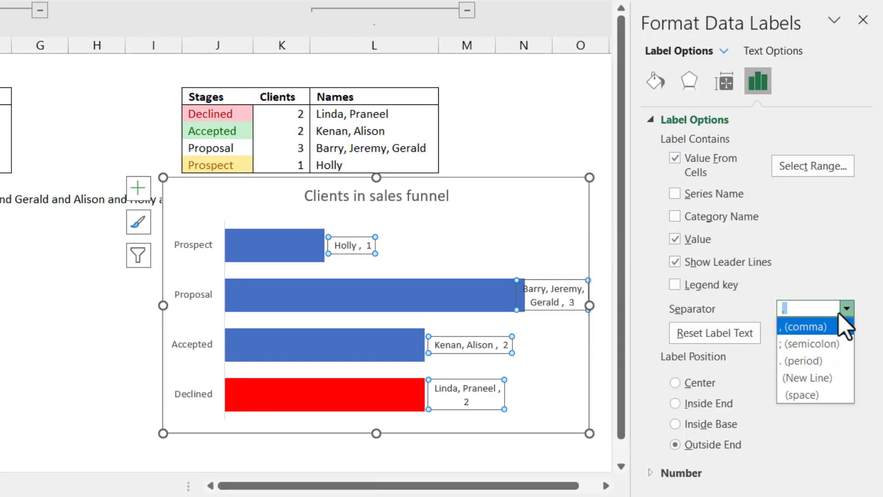
pyautogui.click(817, 379)
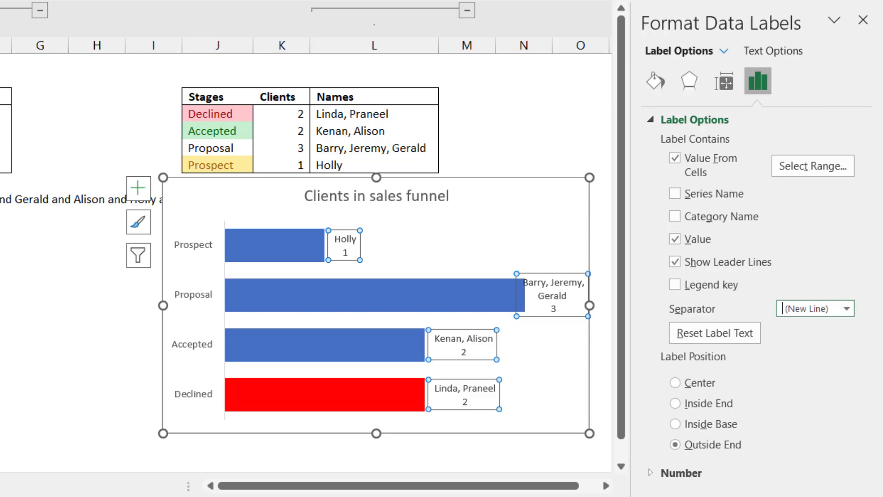
pyautogui.click(0, 116)
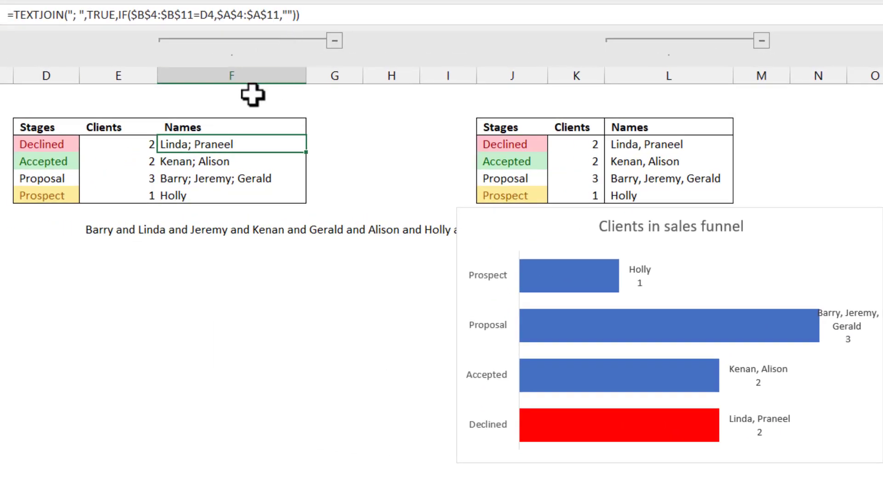
# Step: Append &" | Count:" to the TEXTJOIN names formula in F4
pyautogui.press('F2')
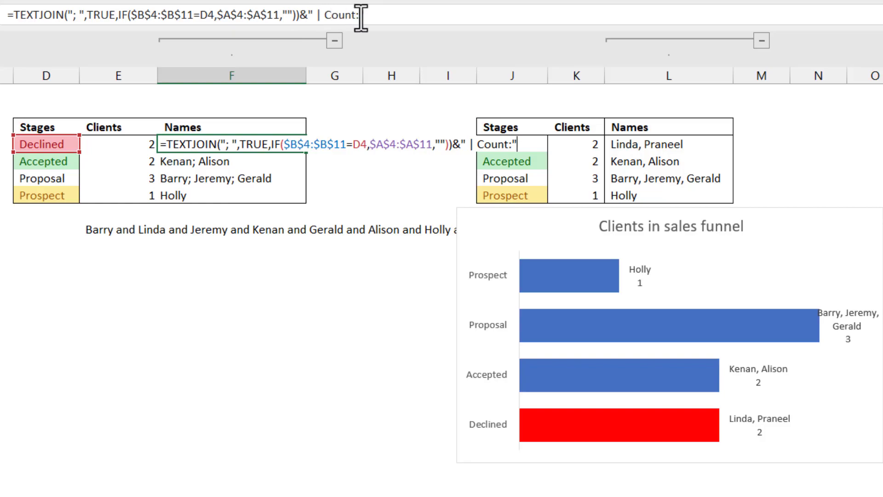
pyautogui.moveTo(360, 15); pyautogui.dragTo(305, 16)
pyautogui.click(304, 15)
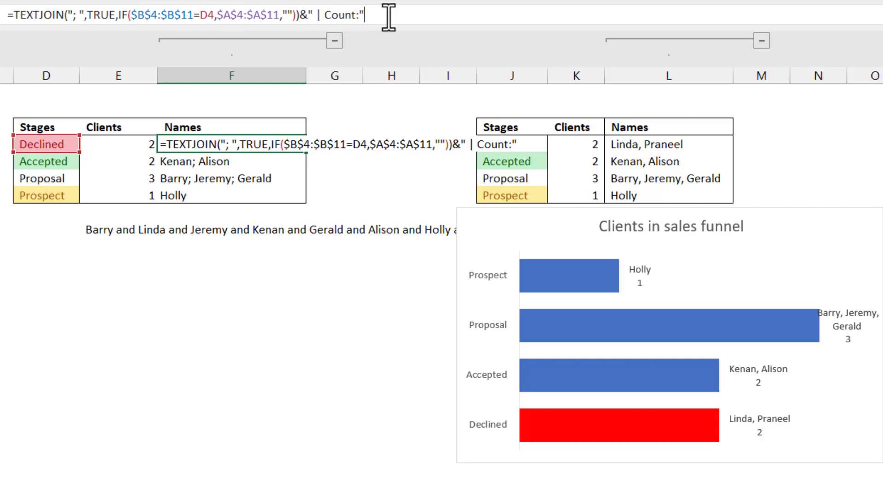
pyautogui.press('Return')
pyautogui.press('Up')
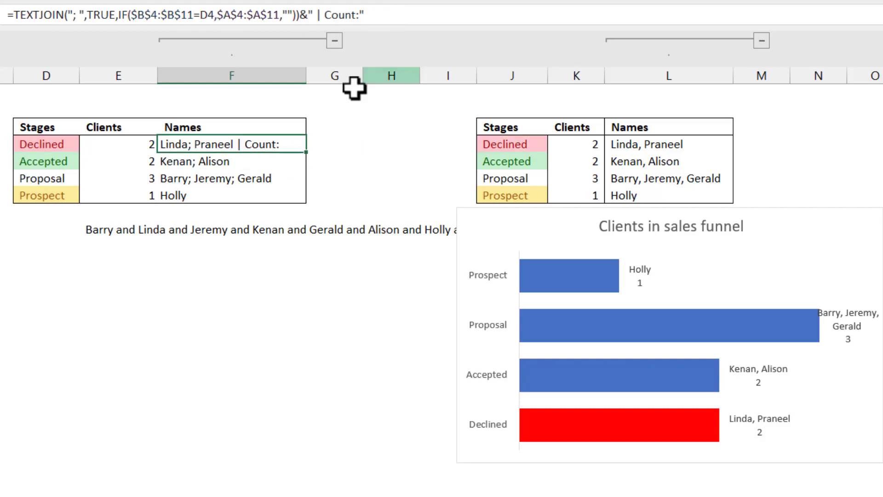
# Step: Fill the F4 formula down to F7 without copying formatting
pyautogui.moveTo(305, 153); pyautogui.dragTo(308, 202)
pyautogui.click(325, 214)
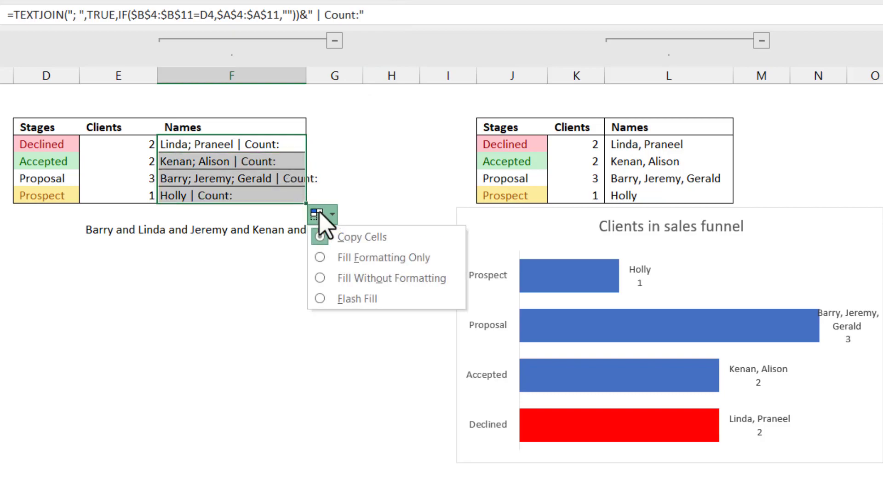
pyautogui.click(395, 277)
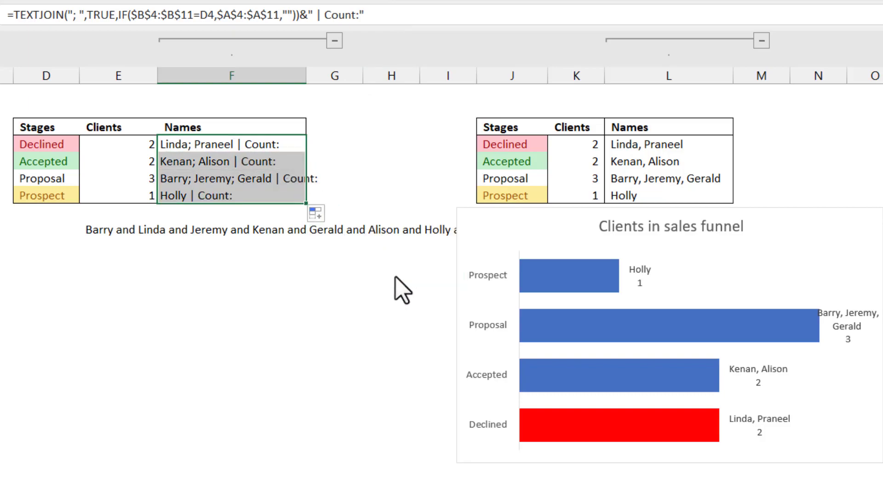
pyautogui.click(786, 226)
# Step: Re-link the chart's data label text to the updated range F4:F7
pyautogui.click(638, 270)
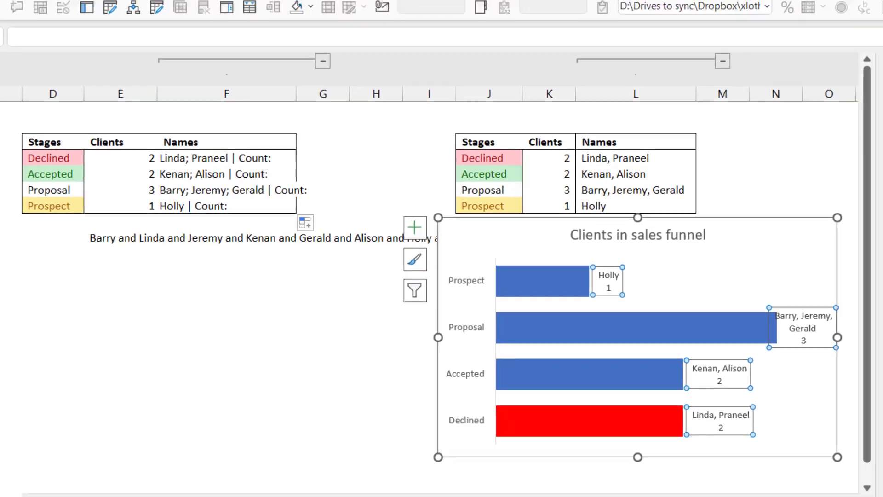
pyautogui.hotkey('ctrl', '1')
pyautogui.click(718, 209)
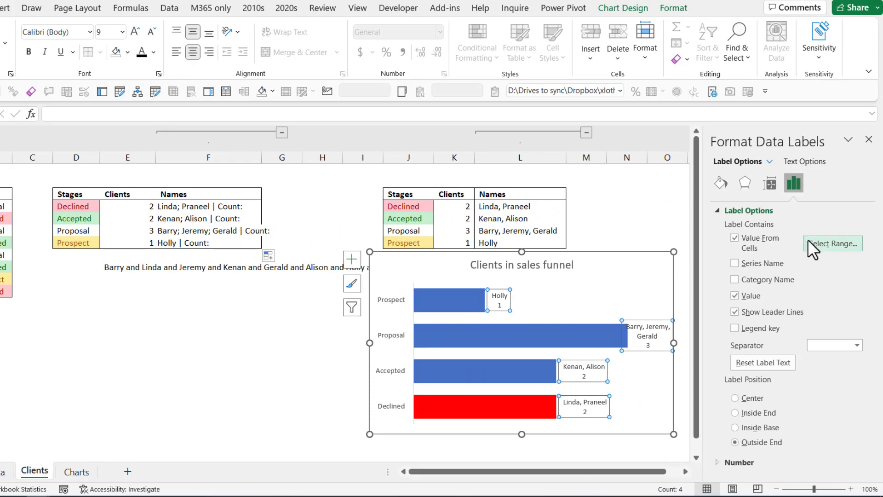
pyautogui.click(826, 243)
pyautogui.moveTo(230, 211); pyautogui.dragTo(221, 243)
pyautogui.press('Return')
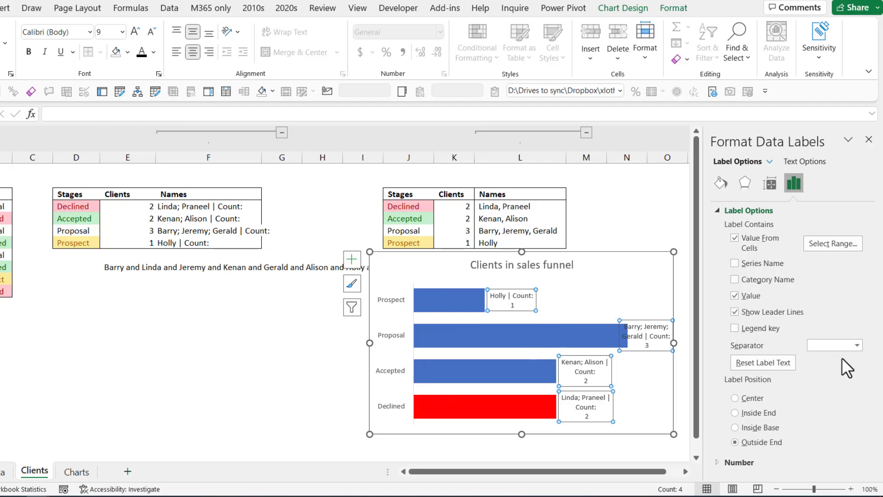
# Step: Use a space as the label separator and move the chart below the first Stages table
pyautogui.click(858, 346)
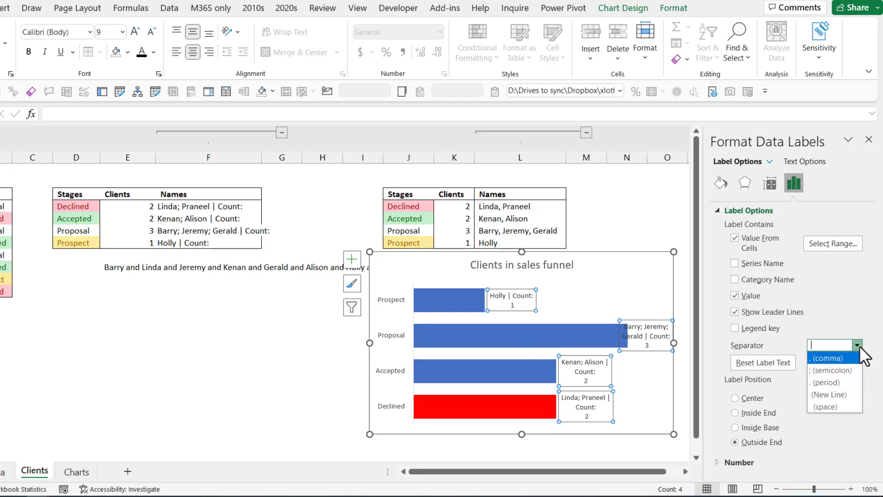
pyautogui.click(842, 403)
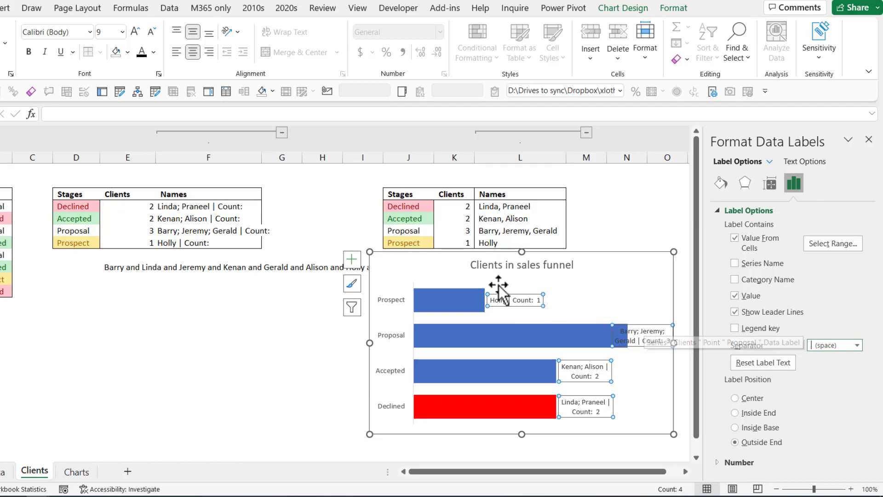
pyautogui.moveTo(444, 252); pyautogui.dragTo(177, 275)
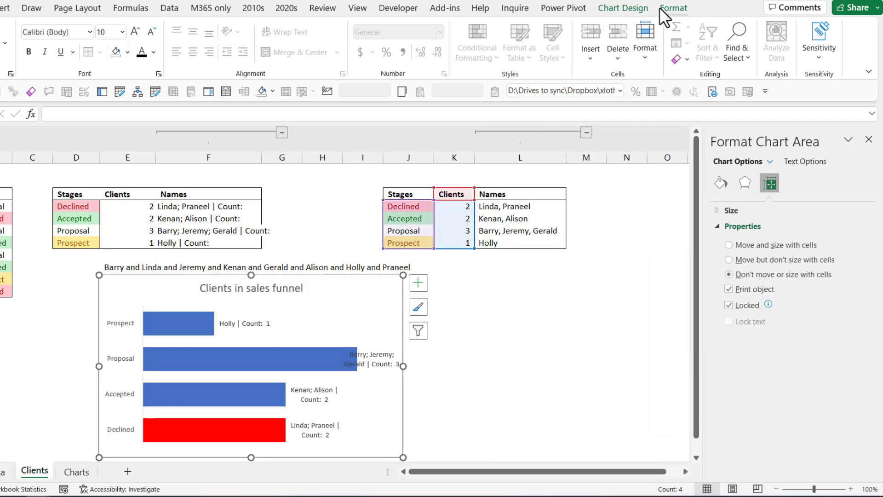
# Step: Apply the dark chart style to the Clients in sales funnel chart
pyautogui.click(636, 7)
pyautogui.click(487, 55)
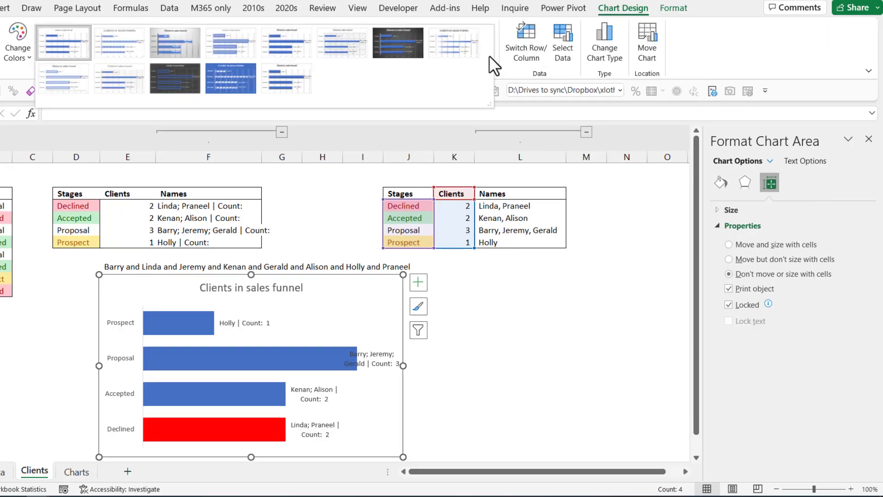
pyautogui.click(183, 84)
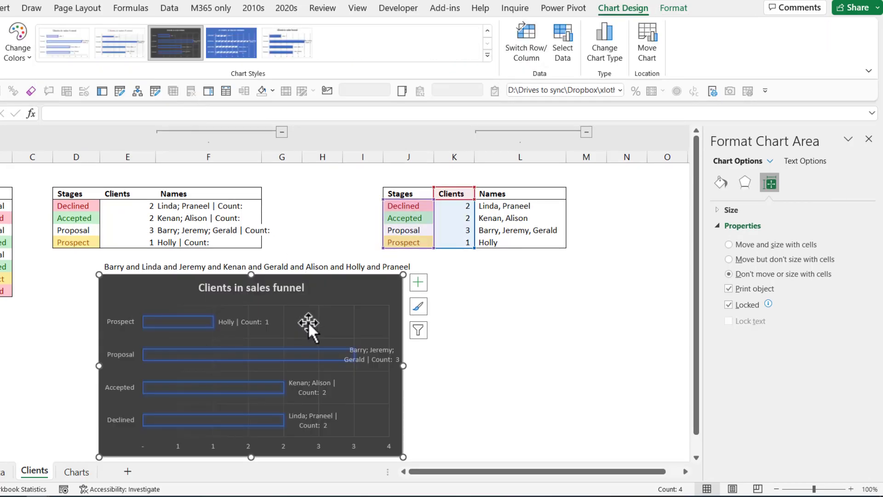
# Step: Give the Declined bar a red outline and an orange glow
pyautogui.click(217, 414)
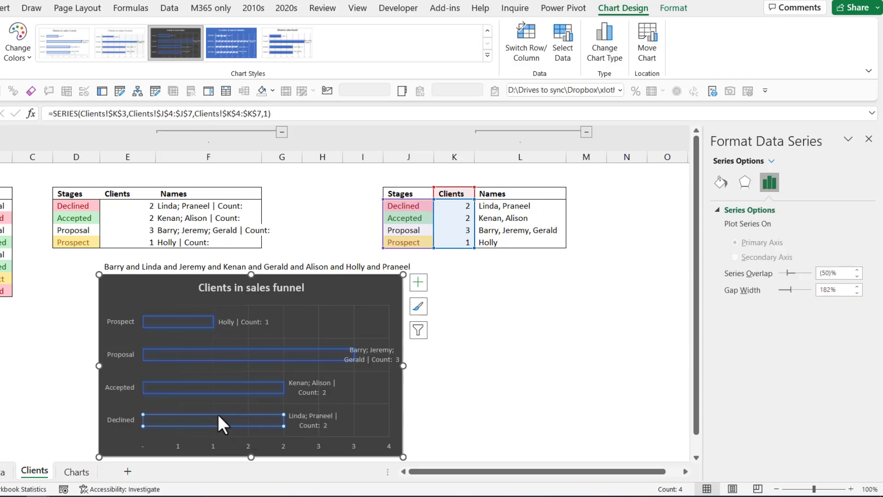
pyautogui.click(672, 9)
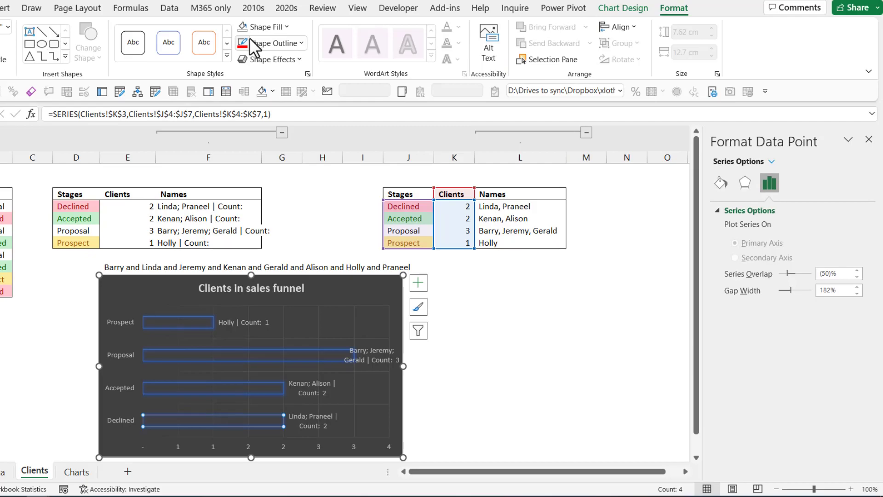
pyautogui.click(246, 44)
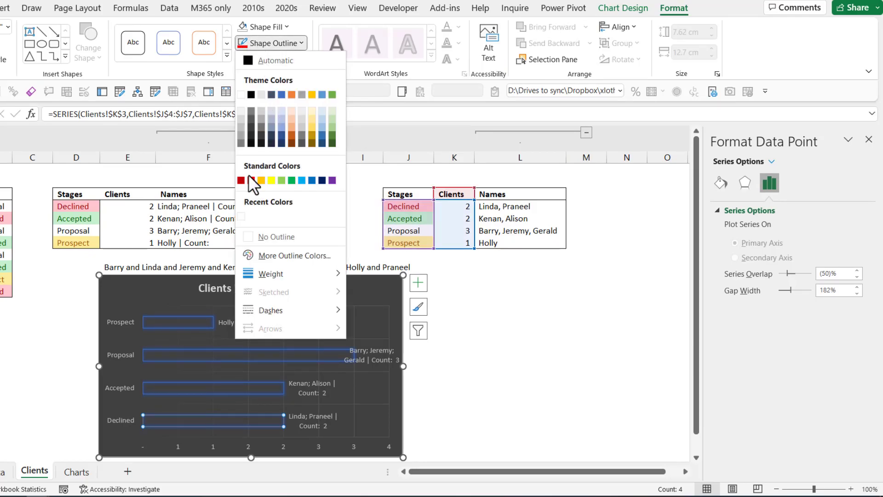
pyautogui.click(251, 180)
pyautogui.click(284, 58)
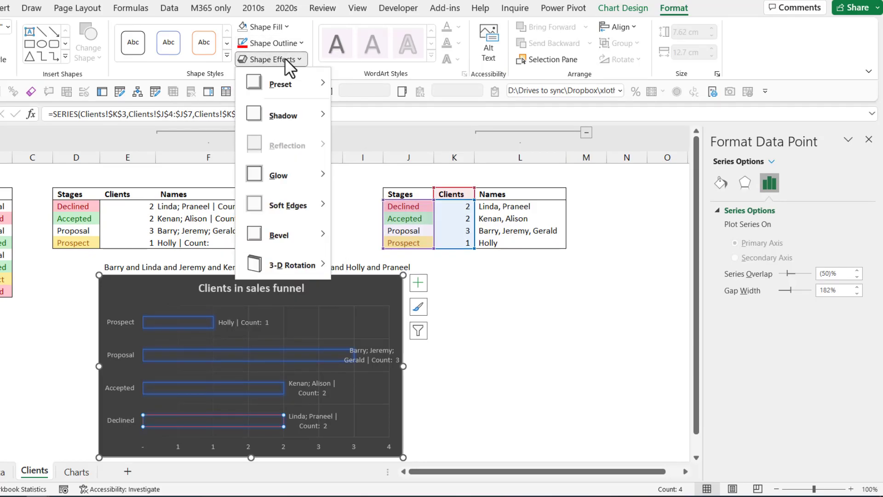
pyautogui.moveTo(298, 174)
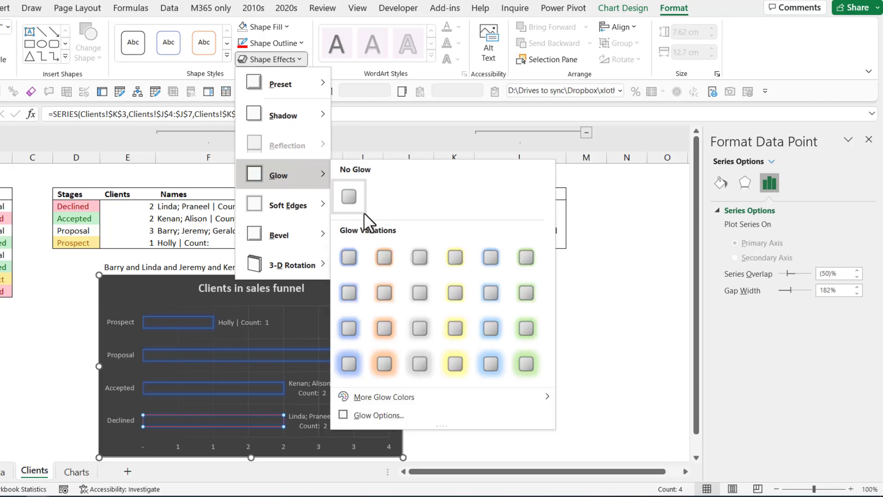
pyautogui.click(382, 255)
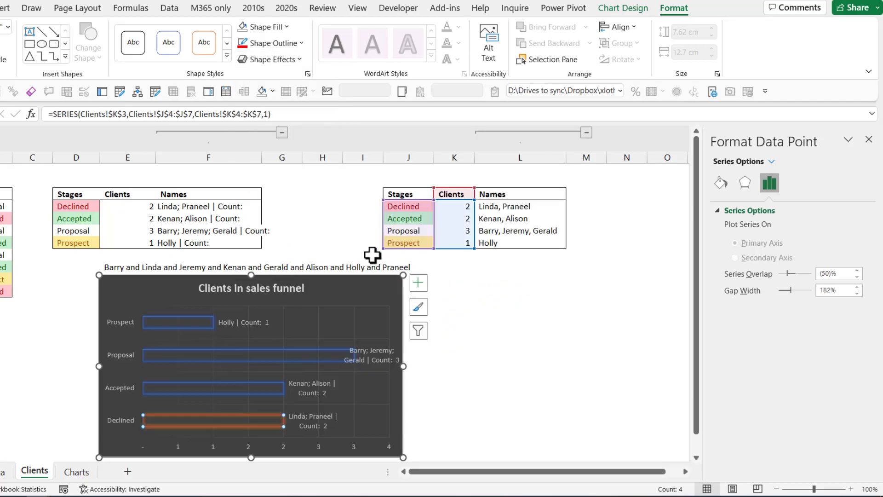
pyautogui.click(230, 319)
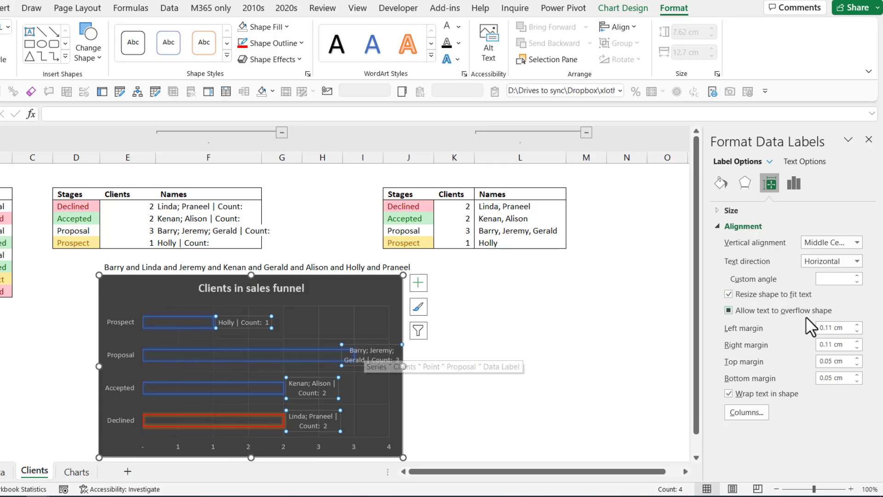
# Step: Position the labels at Inside Base and widen the Proposal label onto one line
pyautogui.click(793, 183)
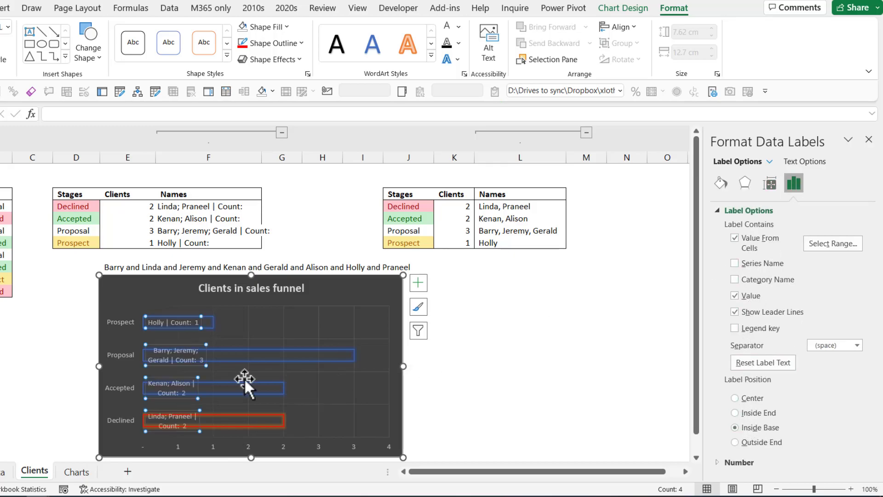
pyautogui.click(208, 356)
pyautogui.moveTo(206, 354); pyautogui.dragTo(275, 354)
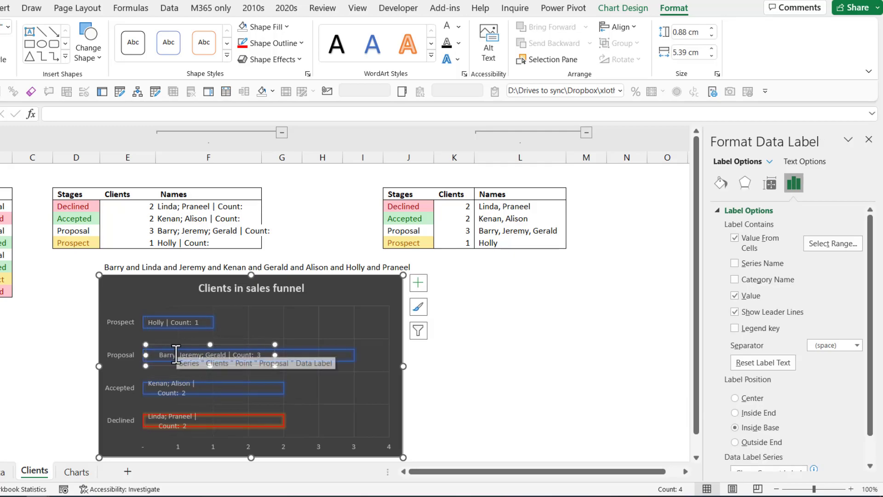
pyautogui.click(239, 321)
pyautogui.click(195, 321)
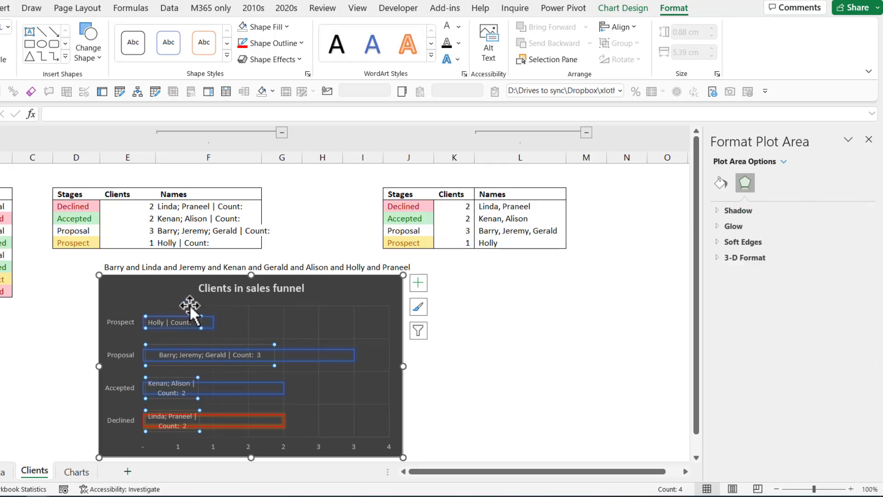
# Step: Left-align all label text and widen the Accepted and Declined labels onto single lines
pyautogui.click(1, 7)
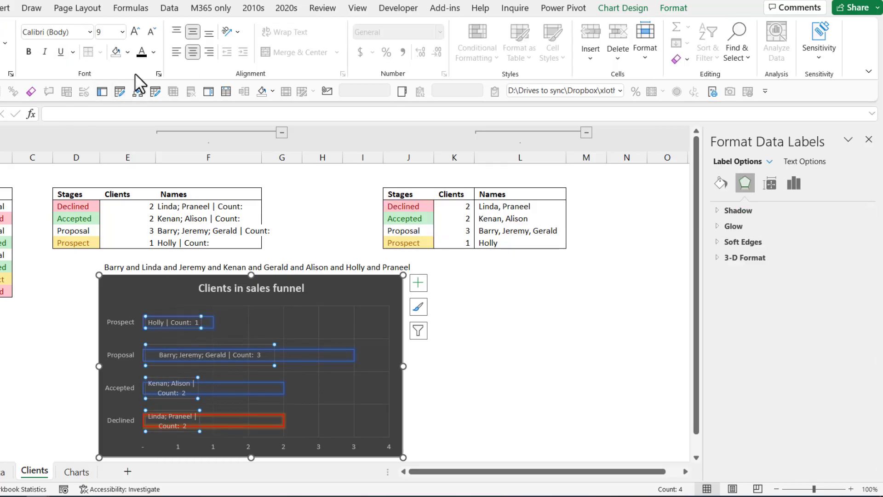
pyautogui.click(176, 52)
pyautogui.click(197, 394)
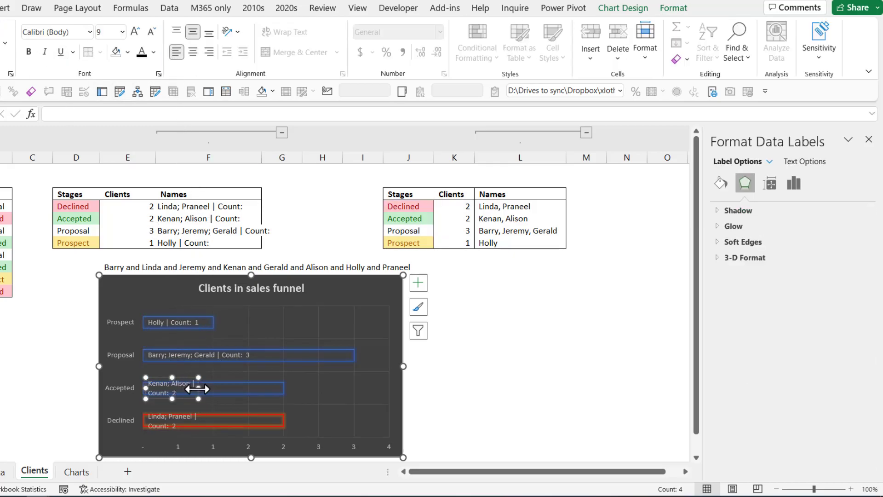
pyautogui.moveTo(195, 388); pyautogui.dragTo(228, 388)
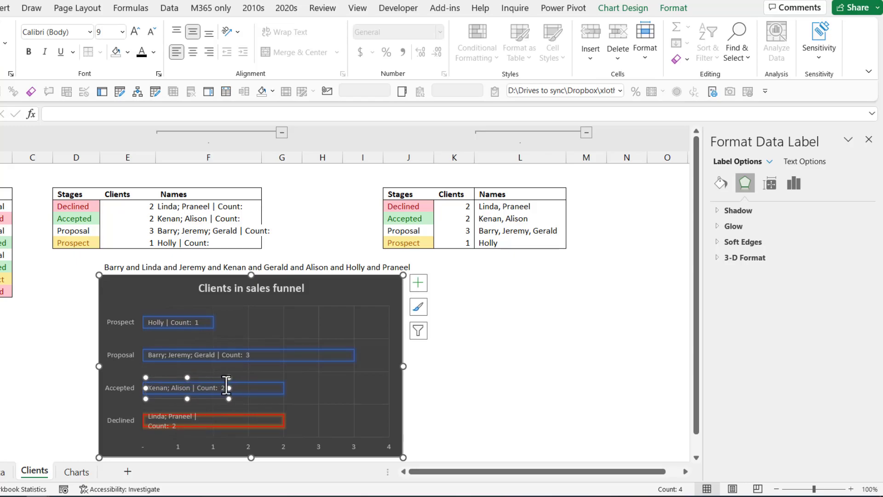
pyautogui.click(194, 423)
pyautogui.moveTo(200, 420); pyautogui.dragTo(232, 419)
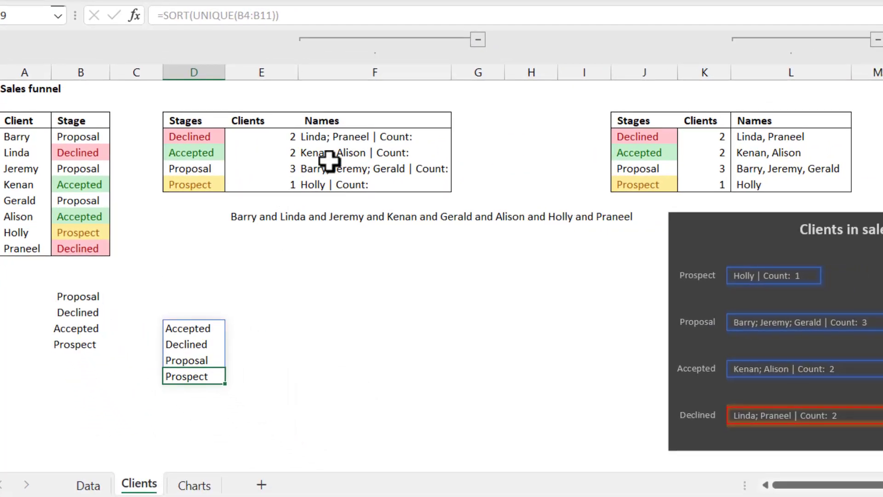
# Step: Replace Jeremy with Barry and Praneel with Linda in the Client column
pyautogui.click(366, 131)
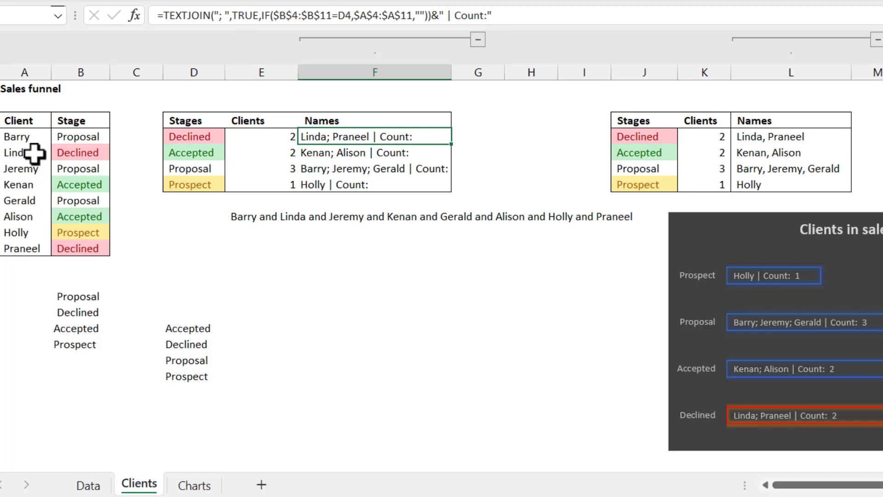
pyautogui.click(24, 170)
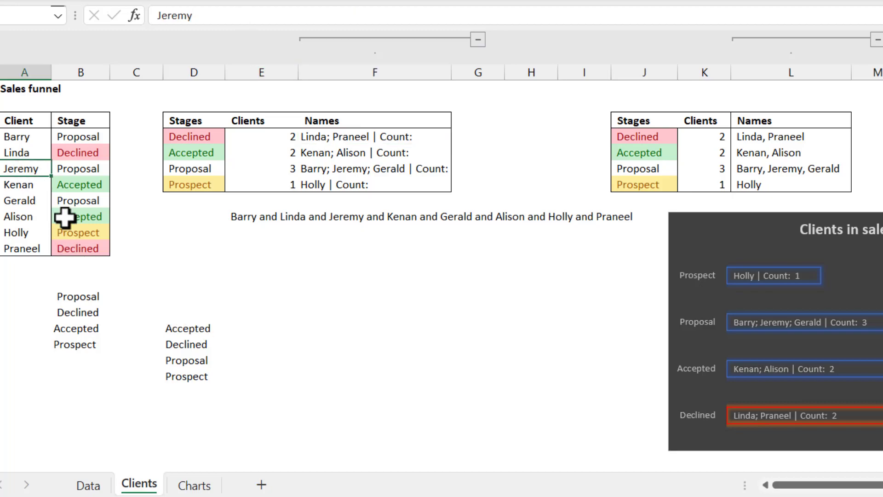
pyautogui.write('Barry')
pyautogui.press('Return')
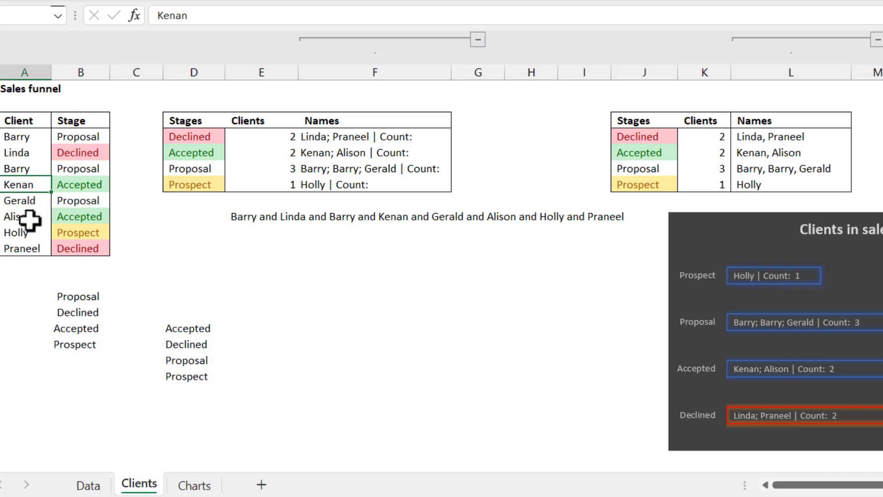
pyautogui.click(37, 248)
pyautogui.write('Linda')
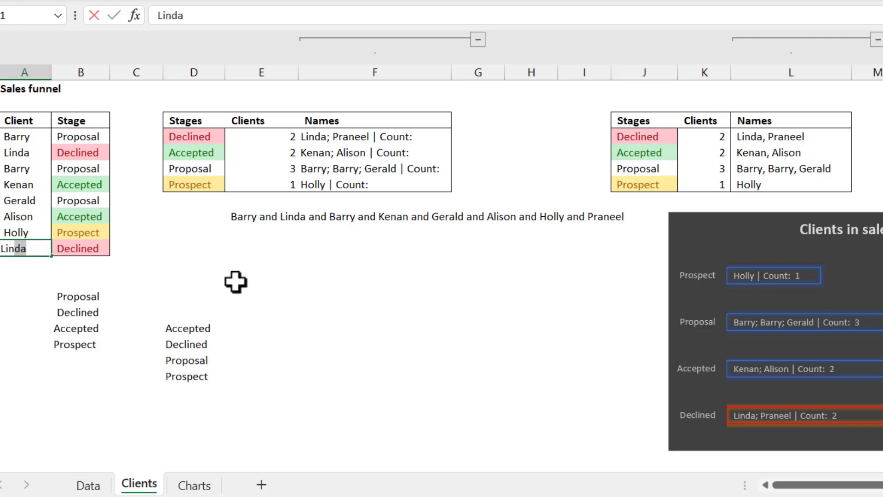
pyautogui.press('Return')
# Step: Change Holly's stage to Declined and check the updated chart labels
pyautogui.press('Up')
pyautogui.press('Up')
pyautogui.press('Right')
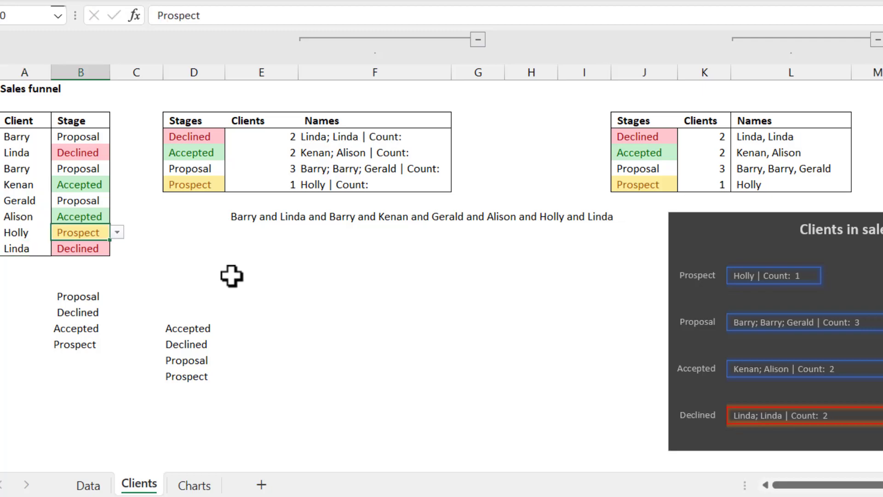
pyautogui.write('de')
pyautogui.press('Return')
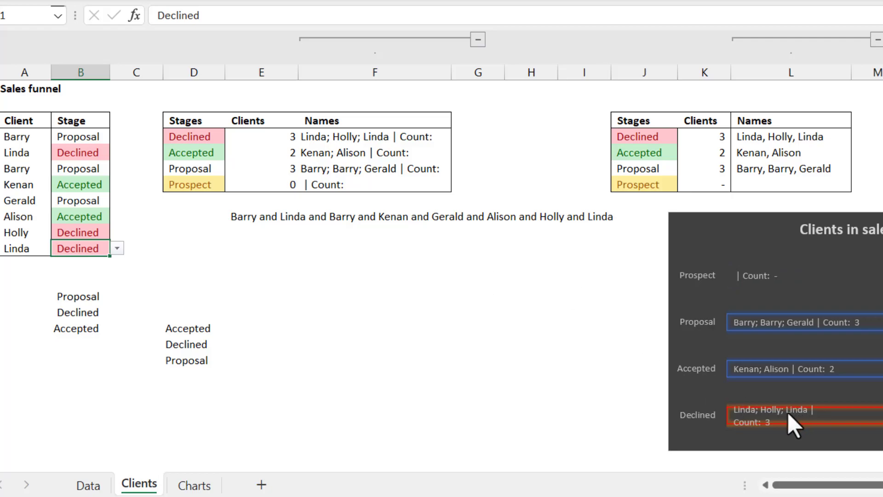
pyautogui.click(743, 414)
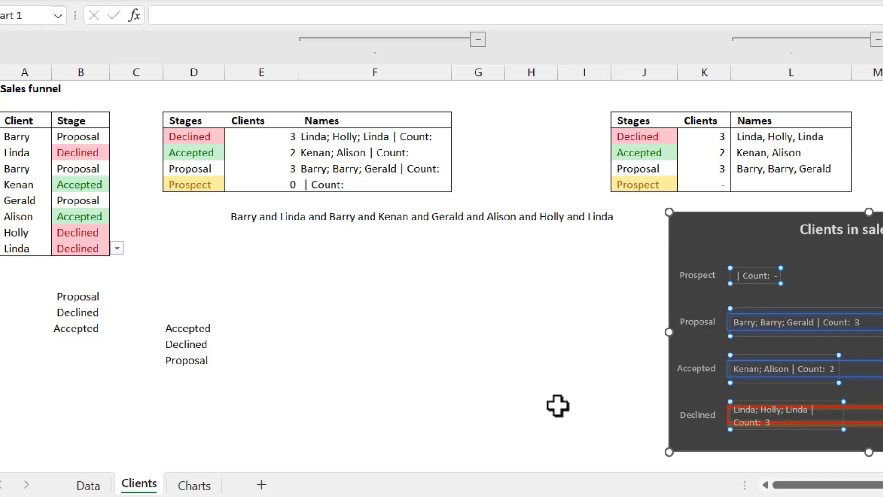
# Step: Wrap the IF inside F4's TEXTJOIN formula in SORT(UNIQUE()) so Declined names are sorted and unique
pyautogui.click(330, 136)
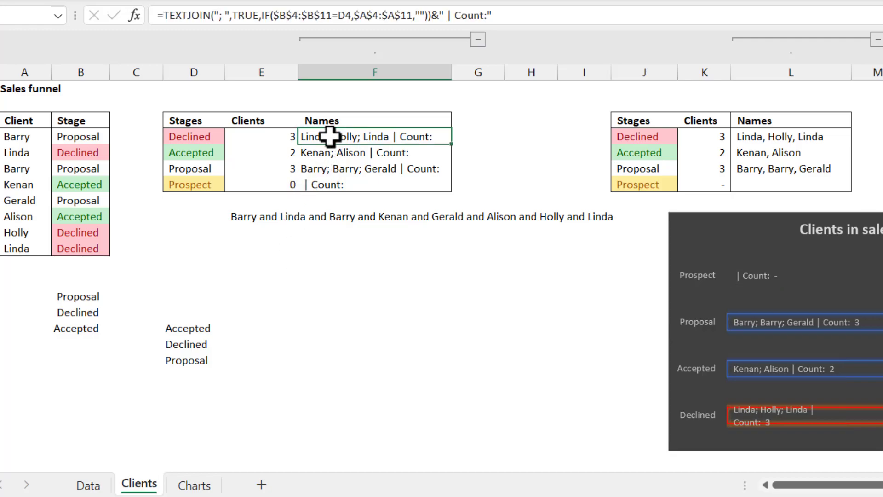
pyautogui.click(262, 15)
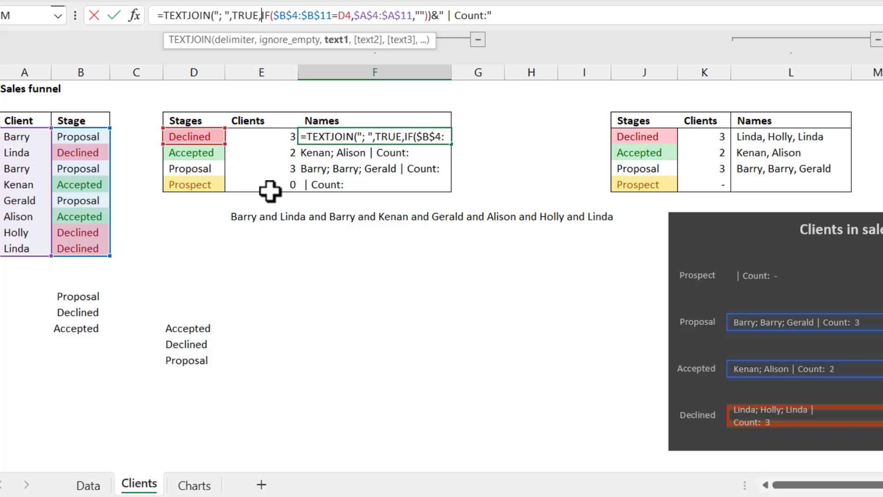
pyautogui.write('sort')
pyautogui.press('Tab')
pyautogui.write('U')
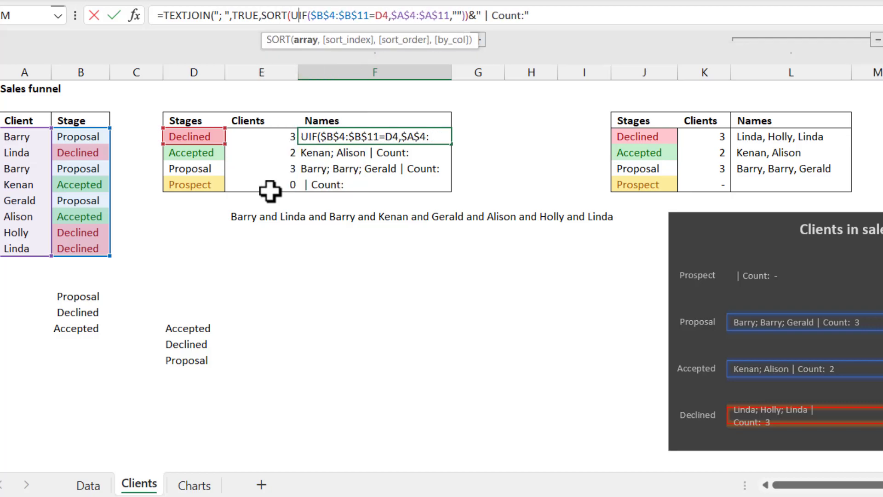
pyautogui.write('NIQ')
pyautogui.press('Tab')
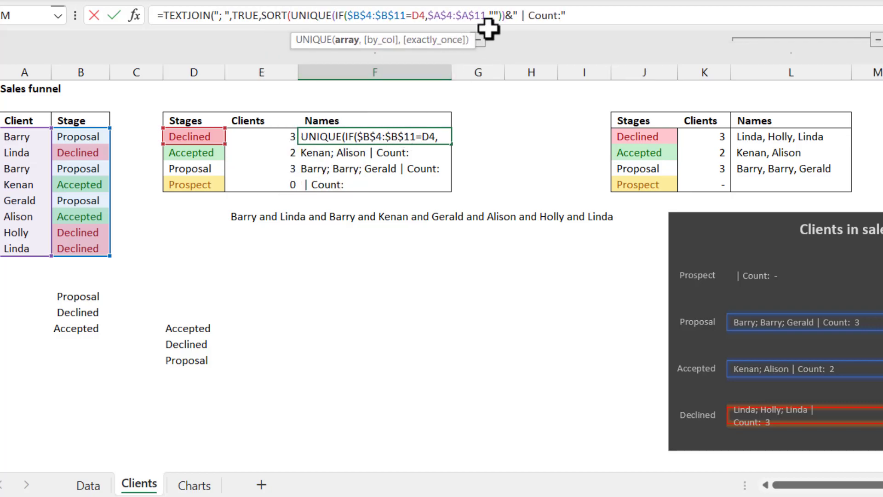
pyautogui.click(506, 16)
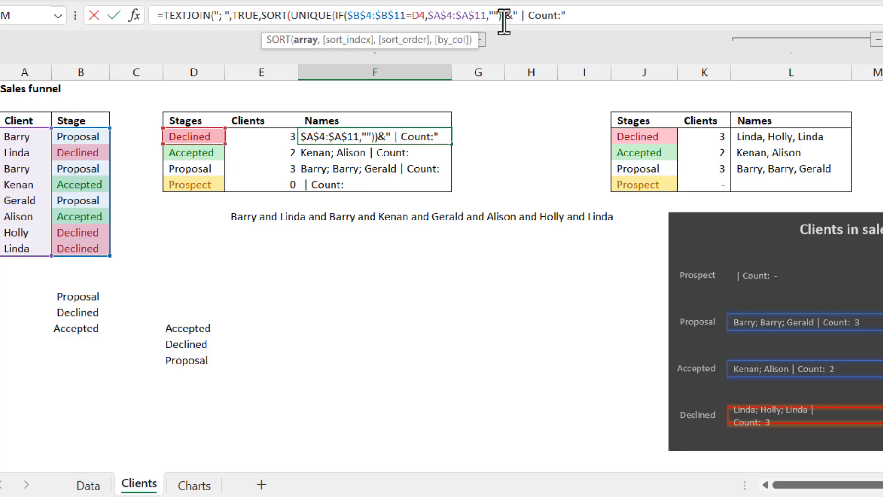
pyautogui.write('))')
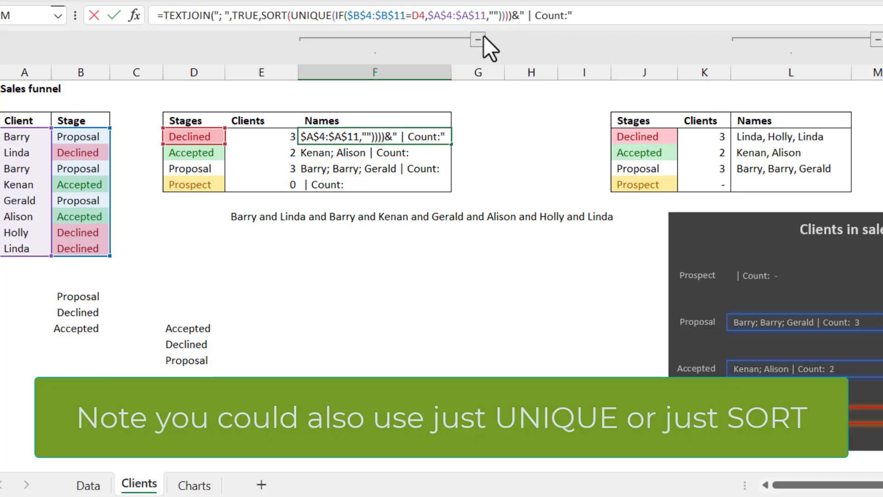
pyautogui.press('Return')
pyautogui.press('Up')
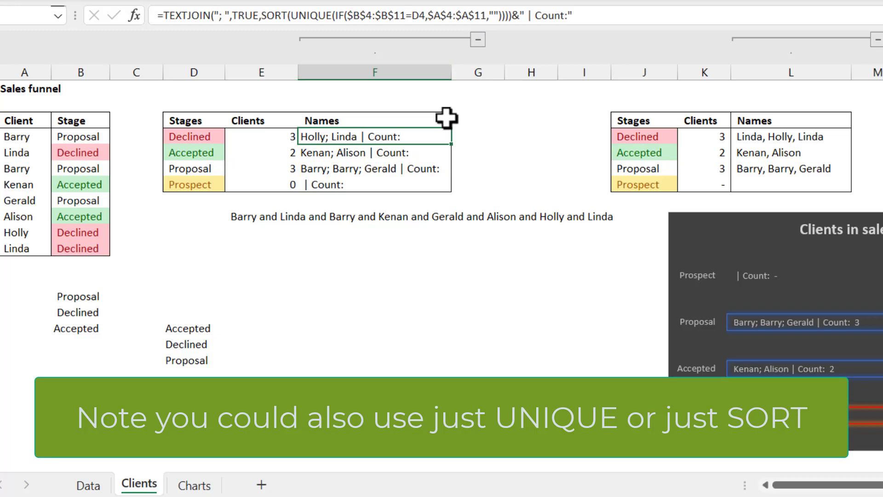
# Step: Fill F4's formula down through F7 without formatting, then check the Prospect row's formula
pyautogui.moveTo(449, 148); pyautogui.dragTo(434, 189)
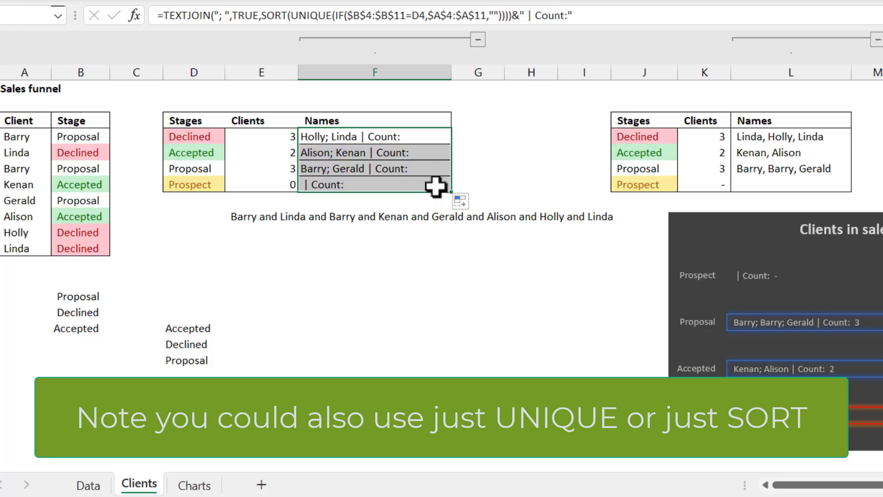
pyautogui.click(462, 206)
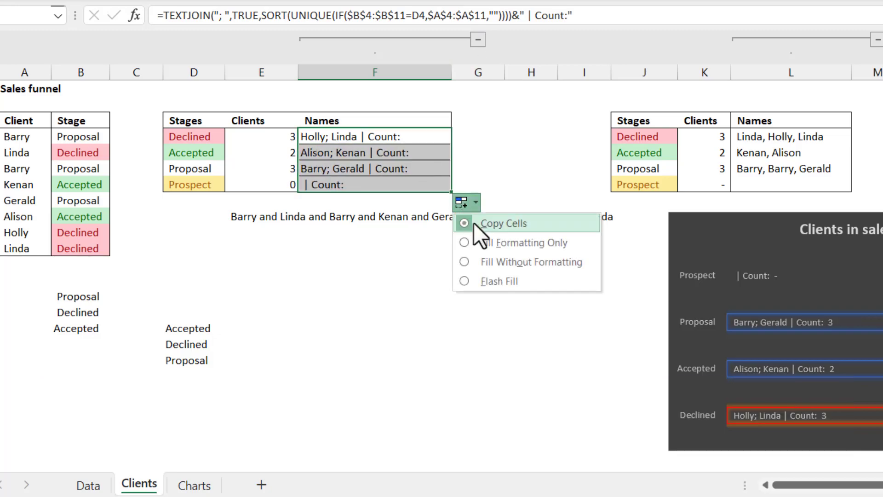
pyautogui.click(526, 265)
pyautogui.click(322, 138)
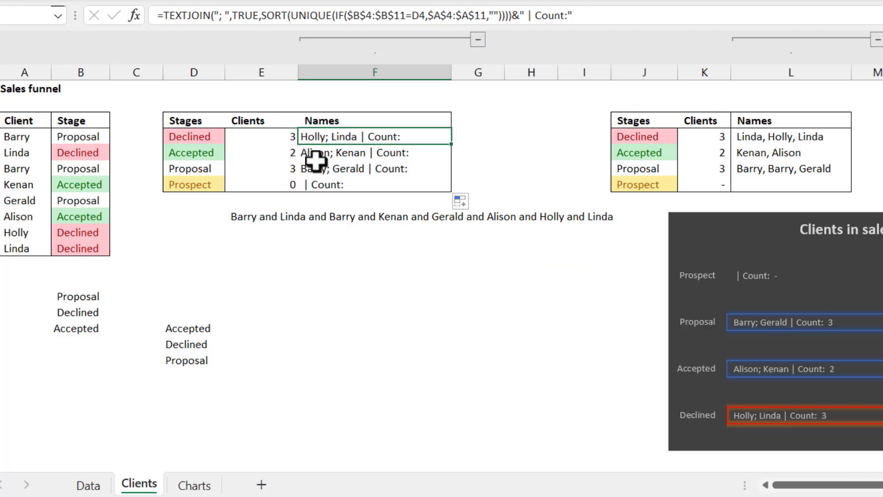
pyautogui.click(321, 185)
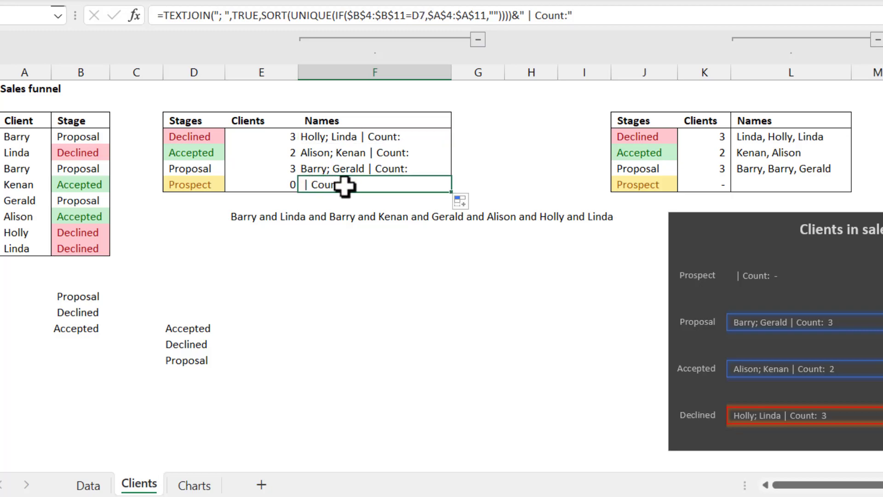
# Step: Wrap F4's formula in IF(E4=0,"",...) so it returns blank when the count is zero
pyautogui.click(316, 137)
pyautogui.click(169, 18)
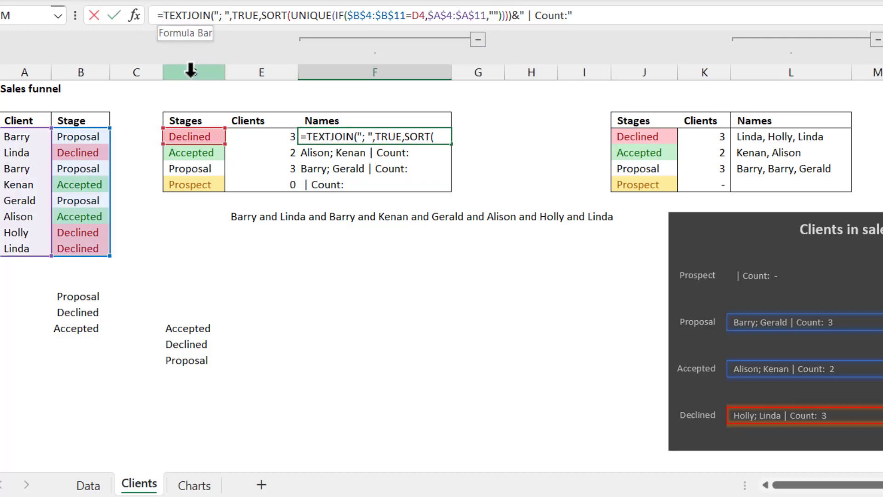
pyautogui.write('IF(')
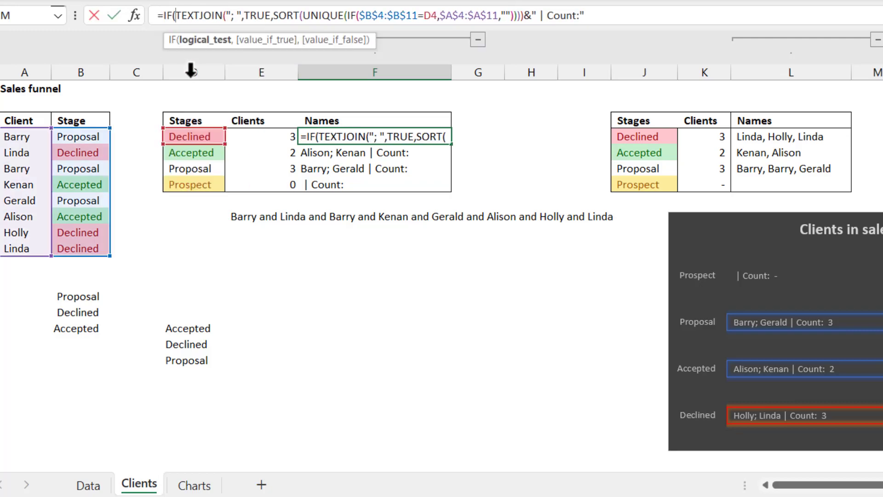
pyautogui.click(258, 136)
pyautogui.write('=0,"')
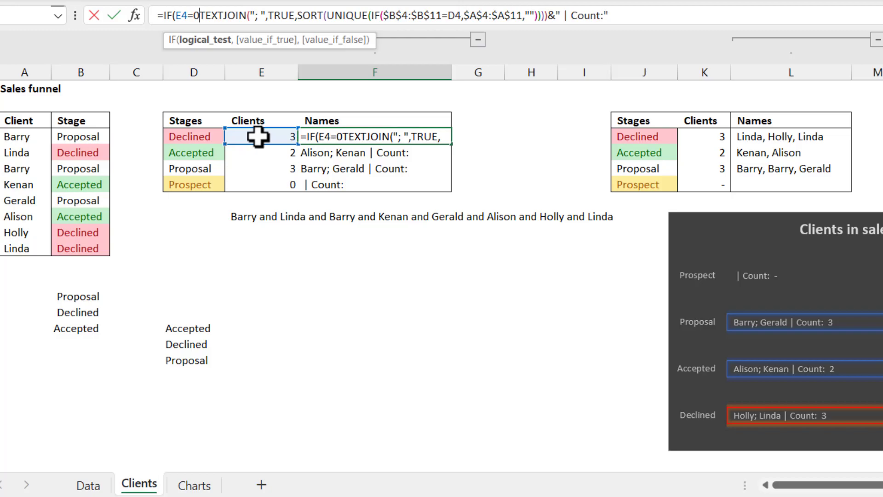
pyautogui.write('",')
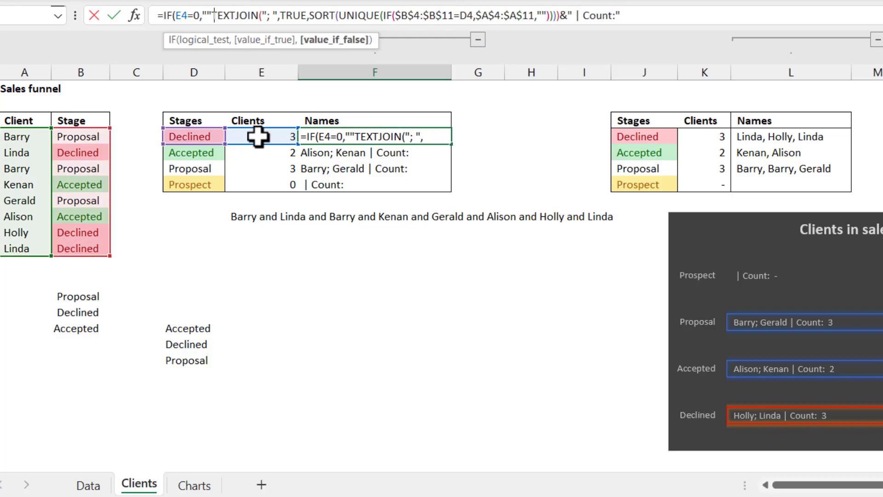
pyautogui.click(635, 16)
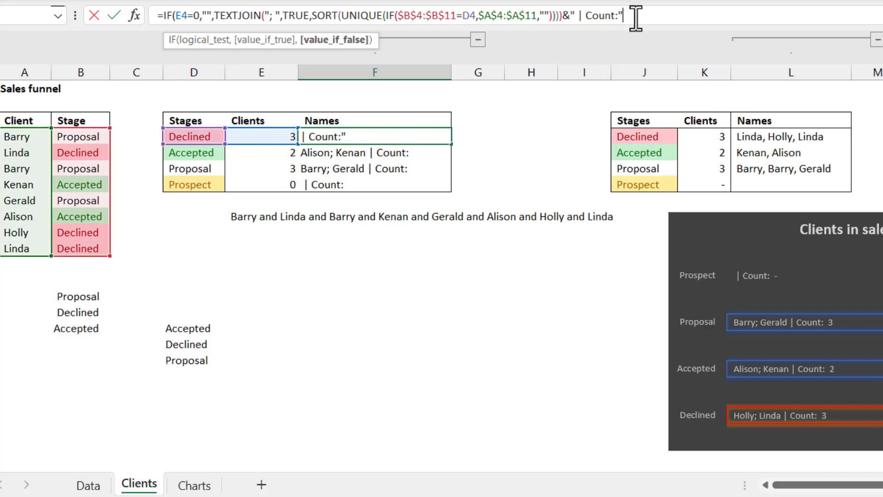
pyautogui.write(')')
pyautogui.hotkey('ctrl', 'Return')
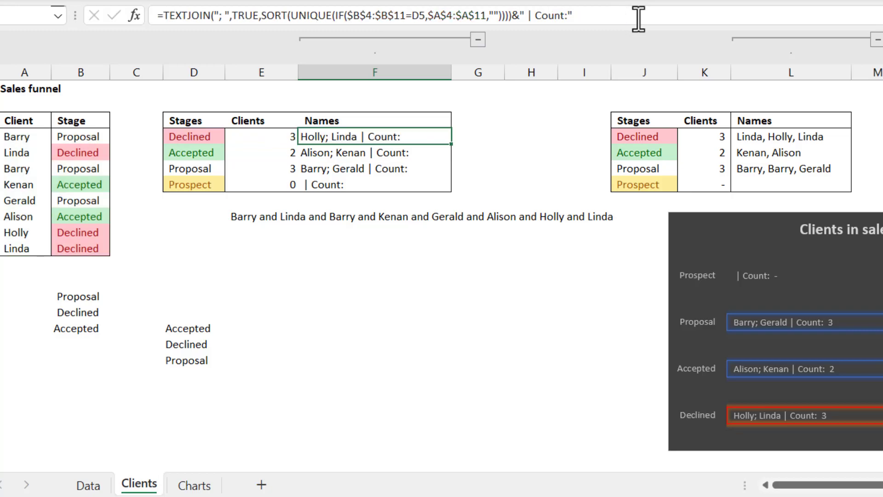
# Step: Fill the blank-when-zero formula down to F7 without formatting and select the chart
pyautogui.moveTo(451, 144); pyautogui.dragTo(454, 191)
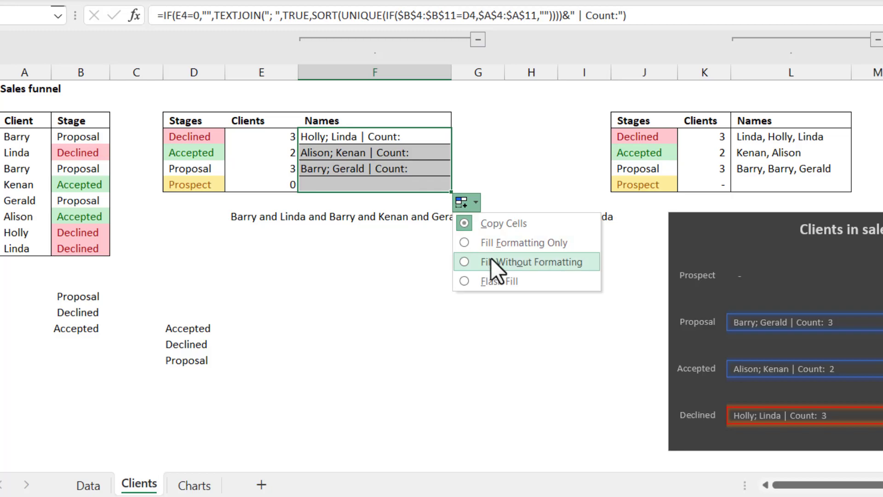
pyautogui.click(506, 262)
pyautogui.click(368, 180)
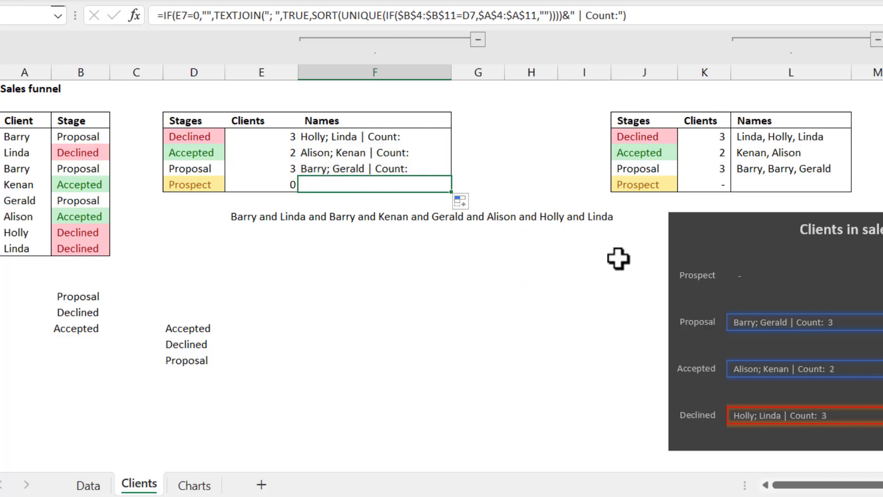
pyautogui.click(739, 280)
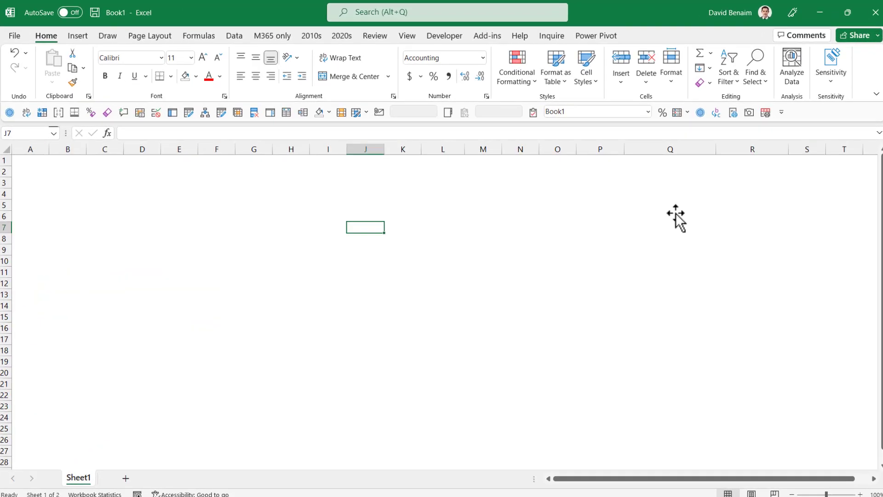
# Step: Try the TEXTJOINIF function in a blank cell, then cancel it
pyautogui.write('=textj')
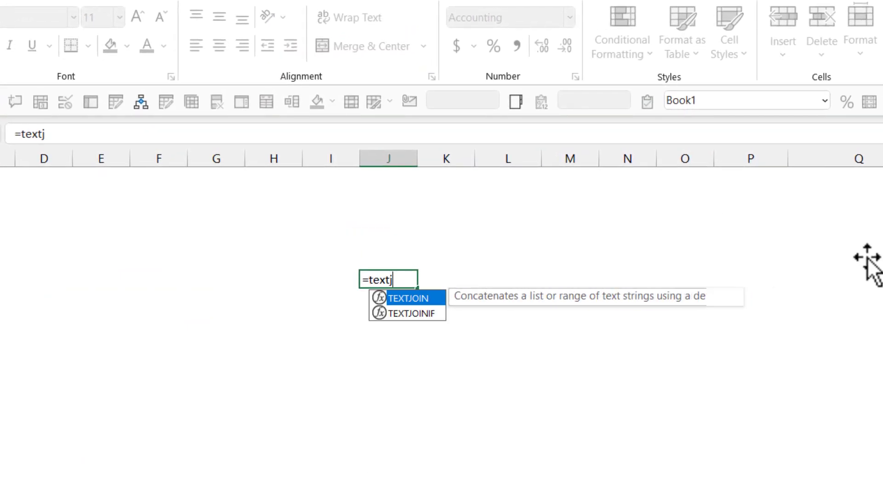
pyautogui.press('Down')
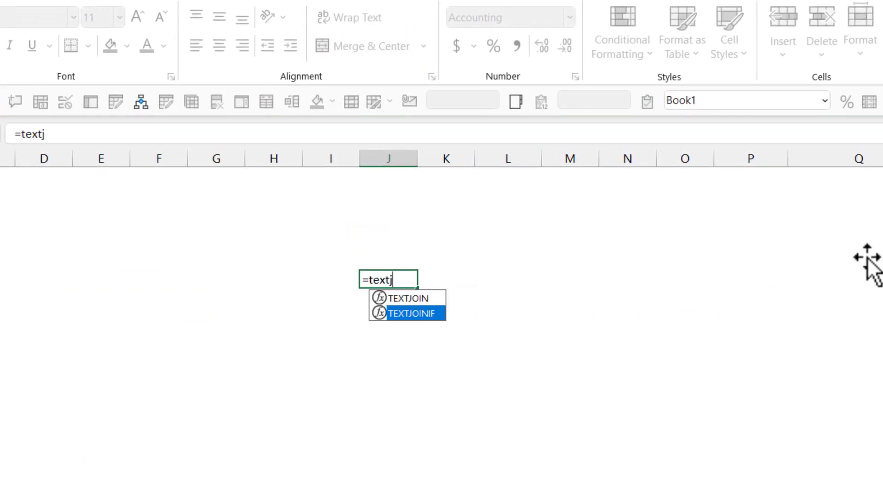
pyautogui.press('Tab')
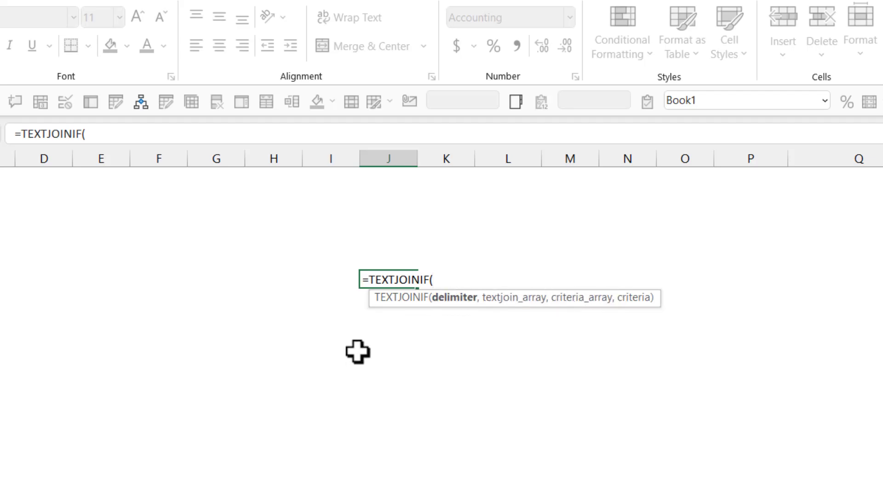
pyautogui.press('Escape')
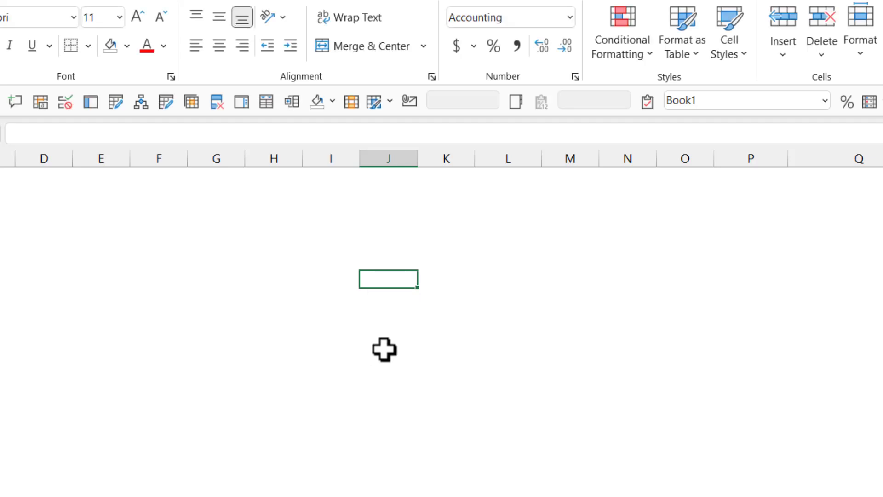
pyautogui.click(384, 348)
# Step: Look up DISTINCTCOUNT, cancel it, and switch to the Chart with names in data labels Charts sheet
pyautogui.write('=di')
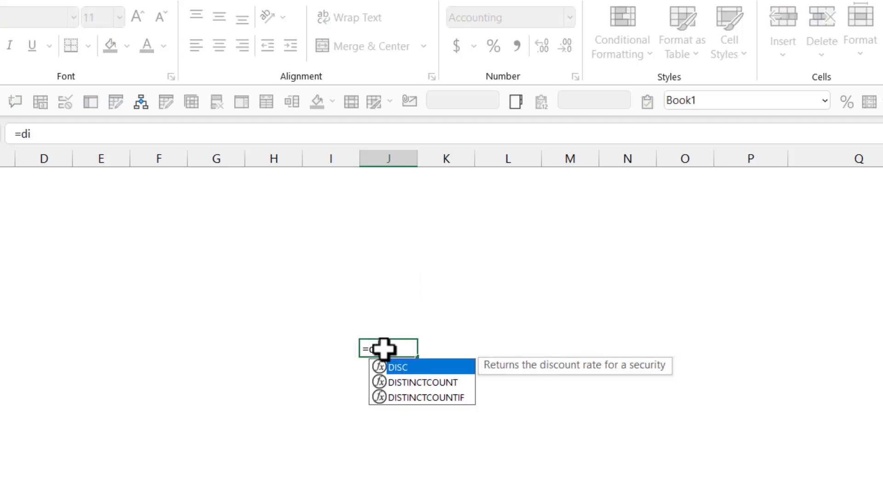
pyautogui.press('Down')
pyautogui.press('Down')
pyautogui.press('Up')
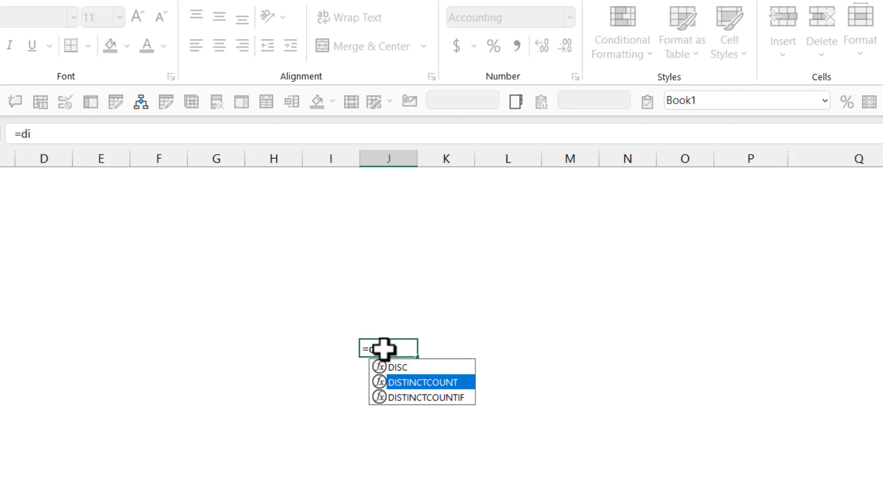
pyautogui.press('Escape')
pyautogui.press('Escape')
pyautogui.click(389, 242)
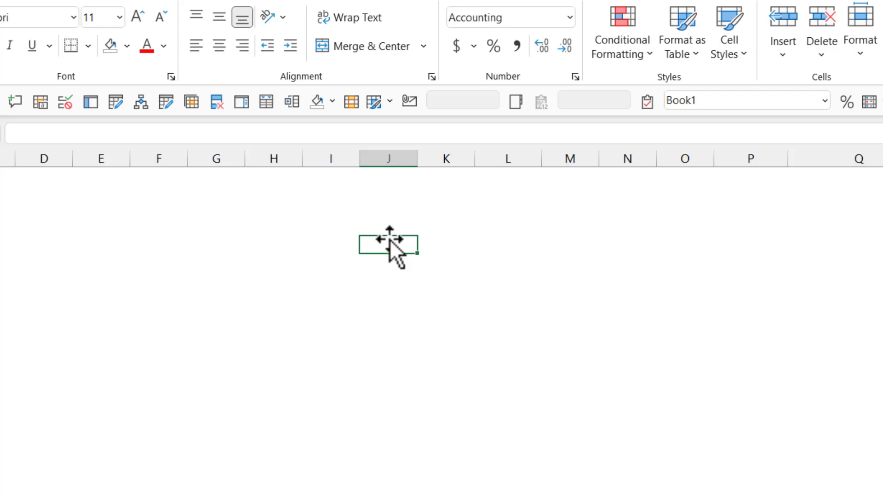
pyautogui.click(277, 348)
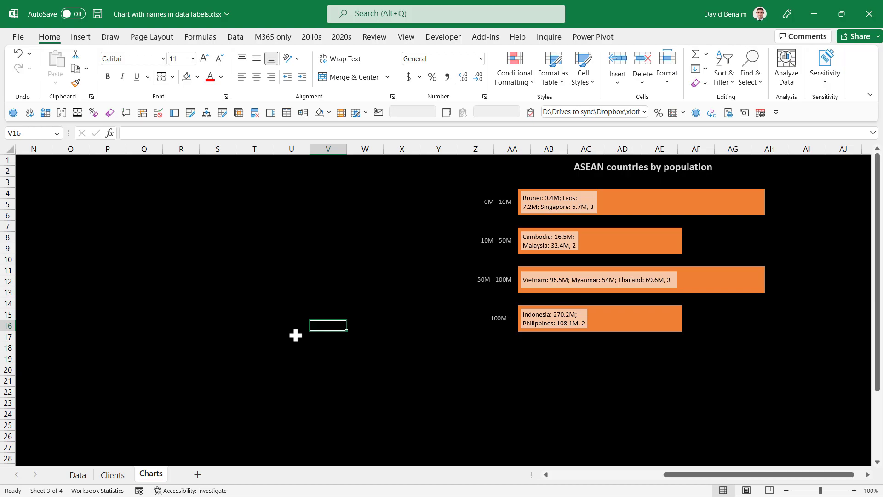
# Step: Select the ASEAN countries by population chart on the Charts sheet
pyautogui.press('Right')
pyautogui.press('Right')
pyautogui.press('Right')
pyautogui.press('Right')
pyautogui.press('Right')
pyautogui.press('Right')
pyautogui.press('Right')
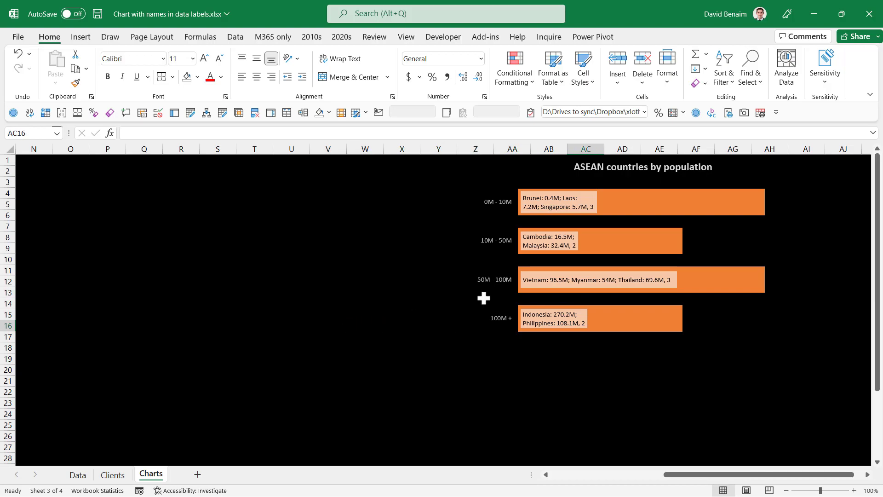
pyautogui.click(543, 204)
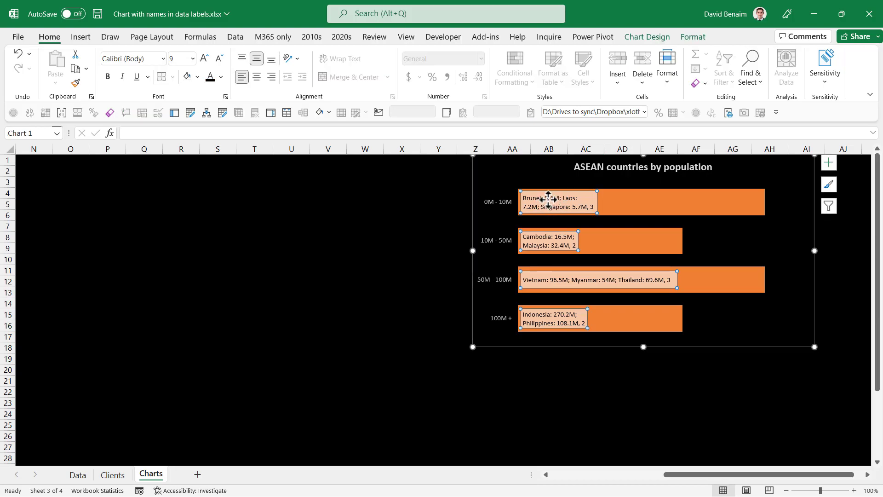